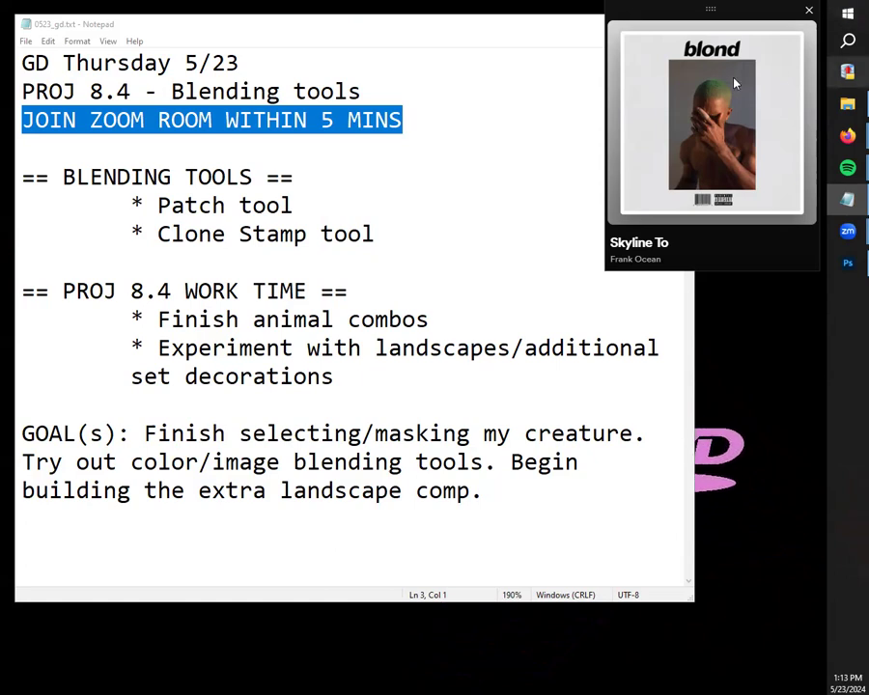
Close the floating album art player and switch to Photoshop.
{"action": "left_click", "coordinate": [712, 124]}
{"action": "left_click", "coordinate": [809, 11]}
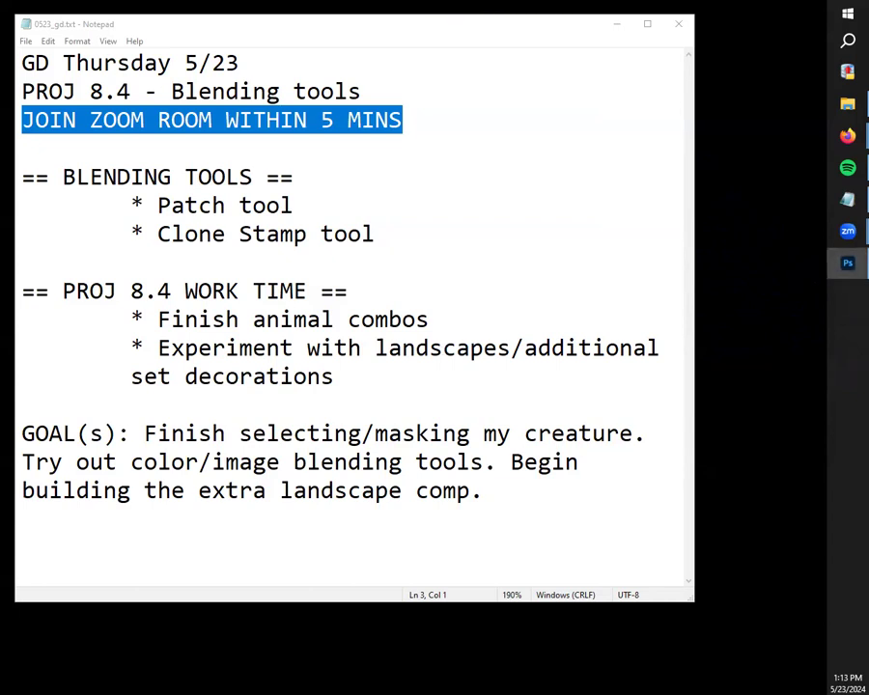
{"action": "left_click", "coordinate": [848, 263]}
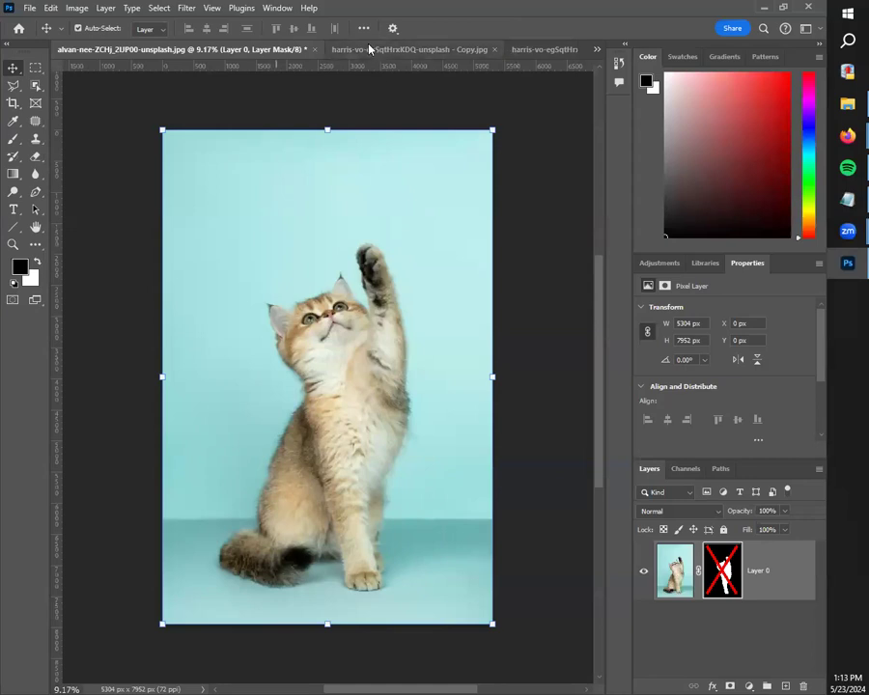
Look over the fish photo copy and examine the cat-fish composite up close.
{"action": "left_click", "coordinate": [382, 50]}
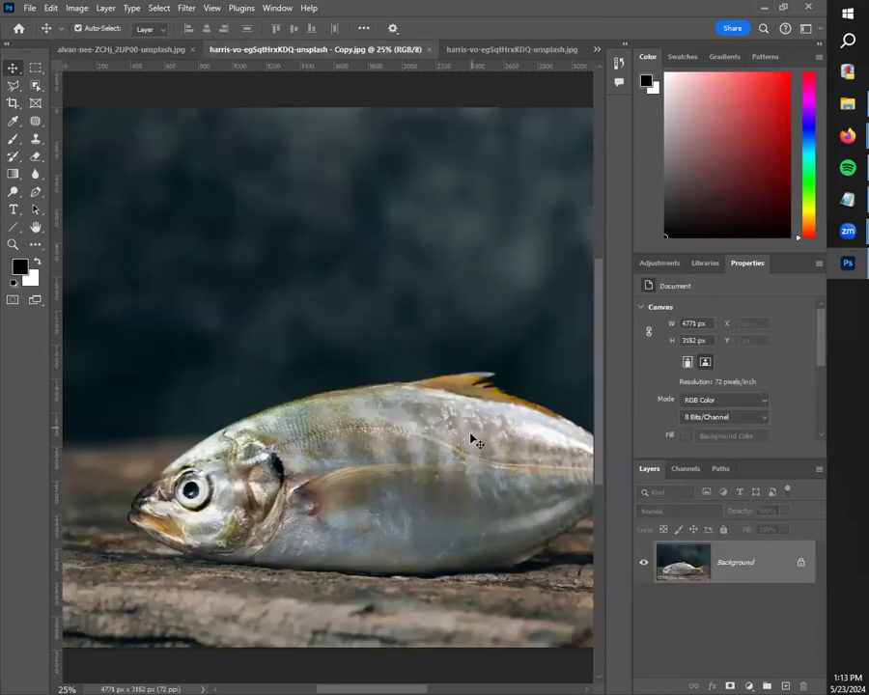
{"action": "scroll", "coordinate": [387, 377], "scroll_direction": "down", "scroll_amount": 6}
{"action": "left_click_drag", "start_coordinate": [401, 417], "coordinate": [305, 415]}
{"action": "left_click", "coordinate": [492, 53]}
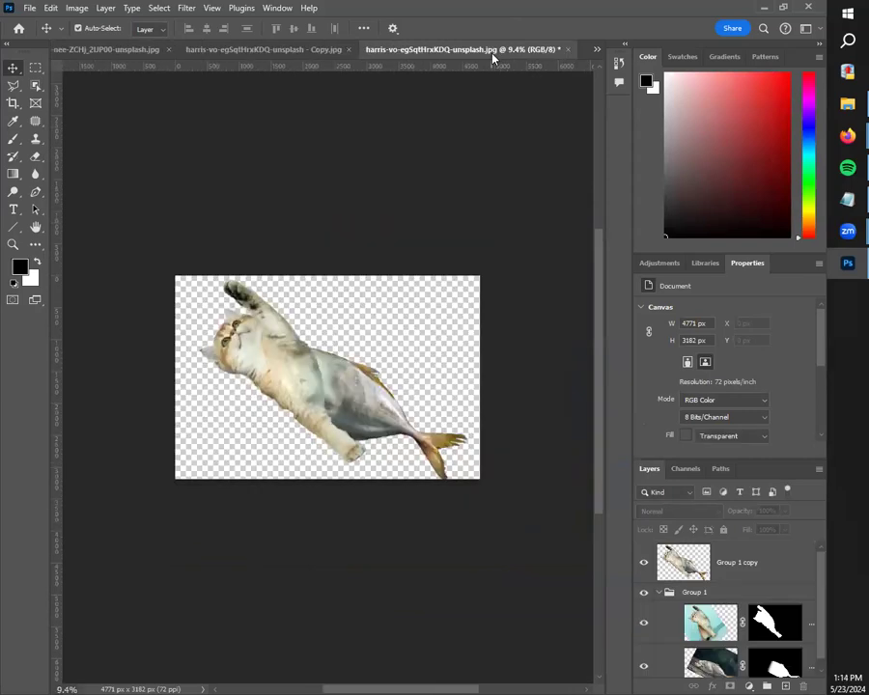
{"action": "scroll", "coordinate": [396, 461], "scroll_direction": "up", "scroll_amount": 7}
{"action": "left_click_drag", "start_coordinate": [303, 483], "coordinate": [351, 526]}
{"action": "left_click", "coordinate": [338, 509]}
{"action": "scroll", "coordinate": [338, 508], "scroll_direction": "up", "scroll_amount": 1}
{"action": "scroll", "coordinate": [350, 526], "scroll_direction": "down", "scroll_amount": 2}
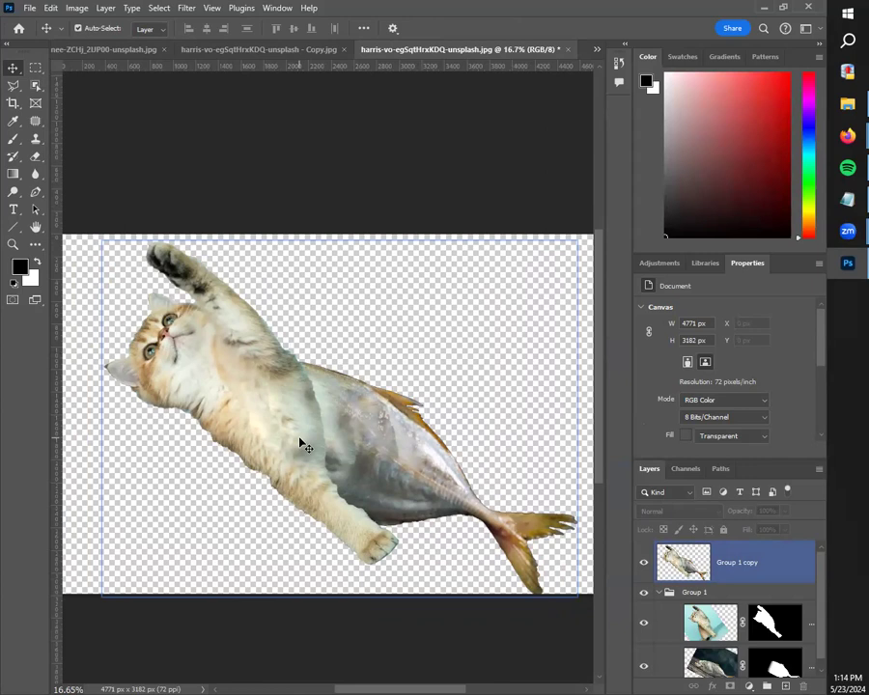
Compare the original cat photo, the fish photo copy and the cat-fish composite by viewing each document.
{"action": "left_click", "coordinate": [111, 49]}
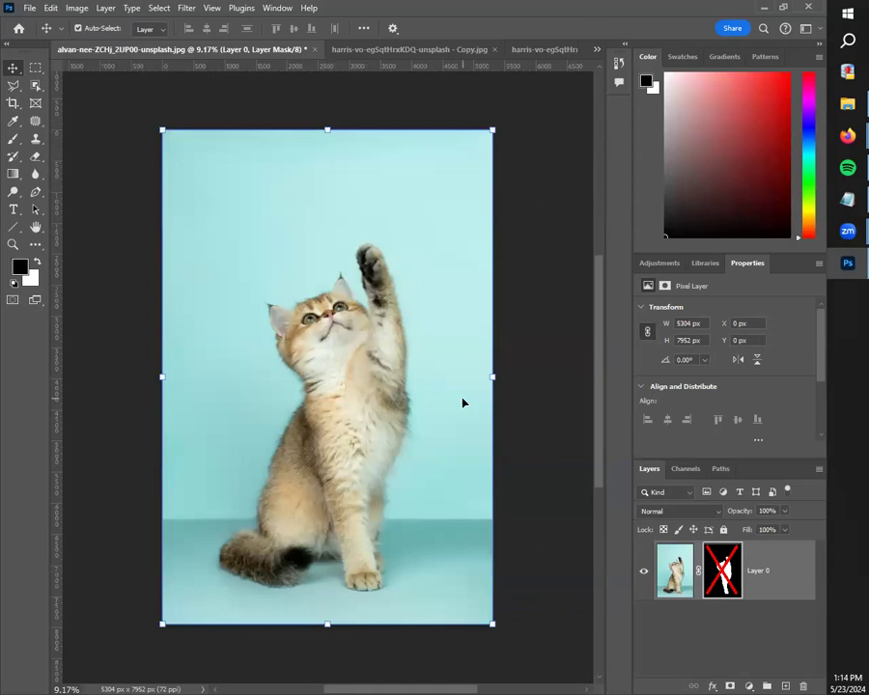
{"action": "left_click", "coordinate": [382, 49]}
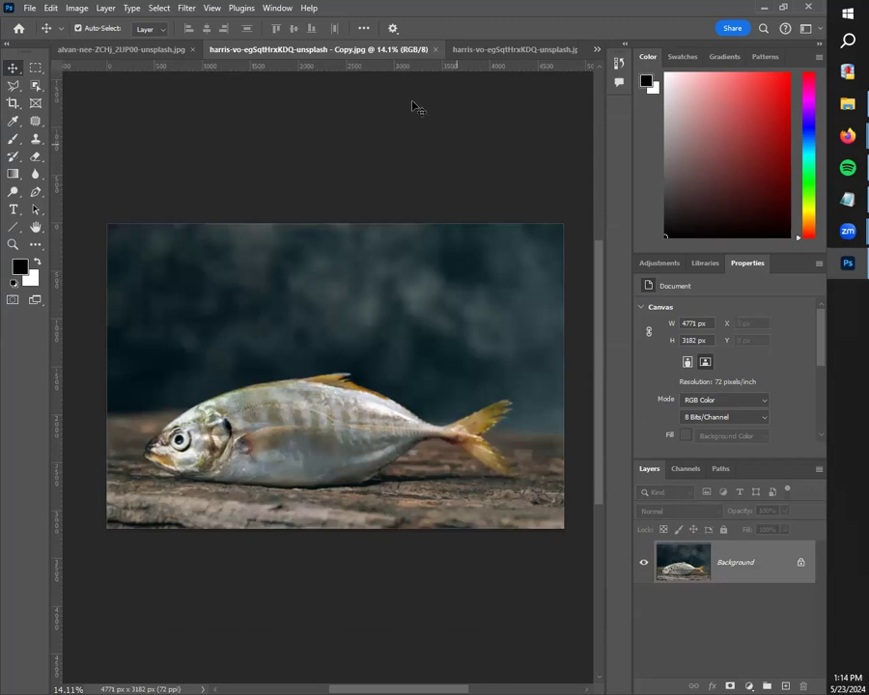
{"action": "left_click", "coordinate": [124, 49]}
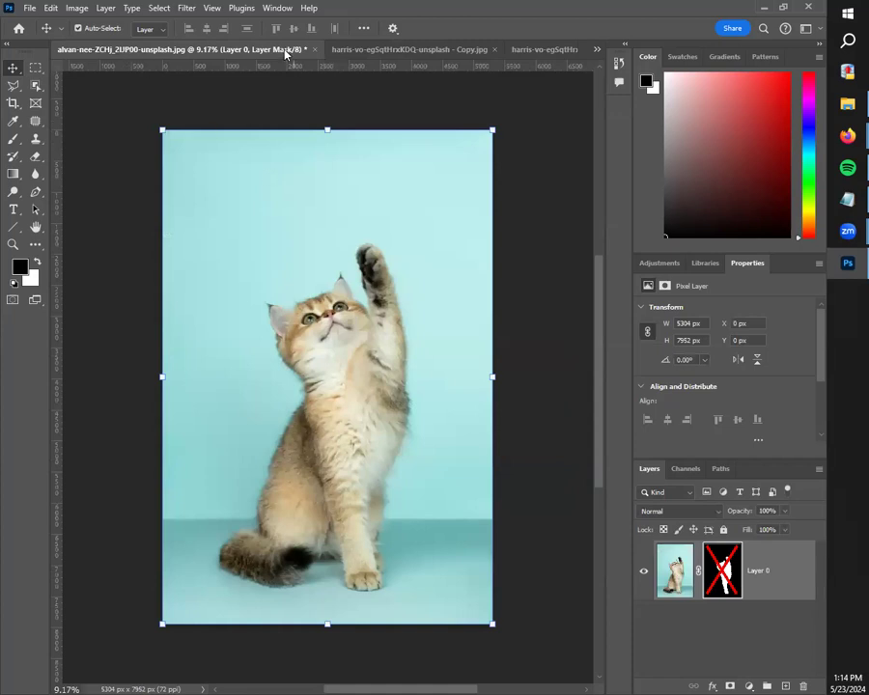
{"action": "left_click", "coordinate": [334, 50]}
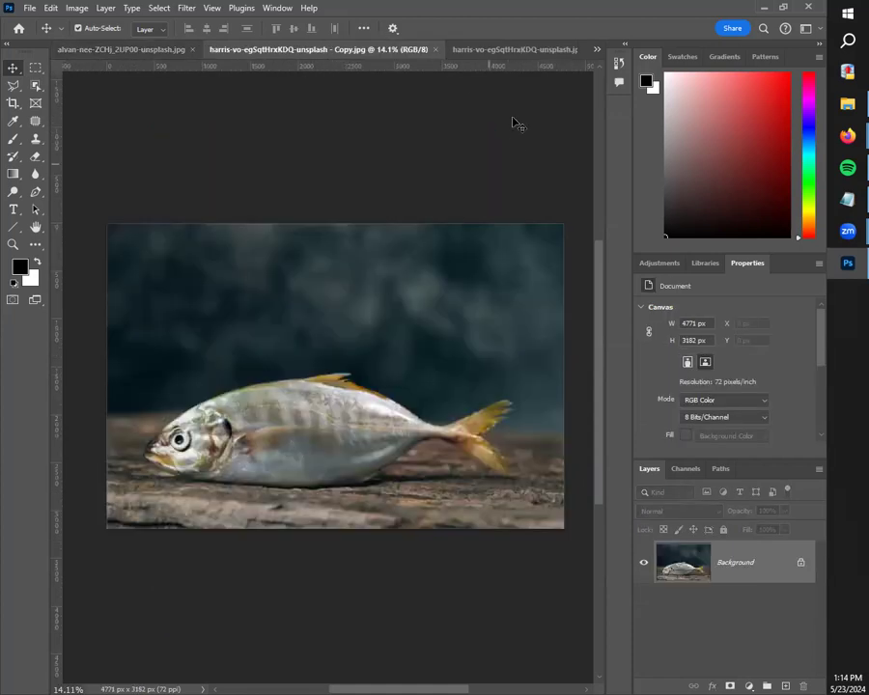
{"action": "left_click", "coordinate": [514, 49]}
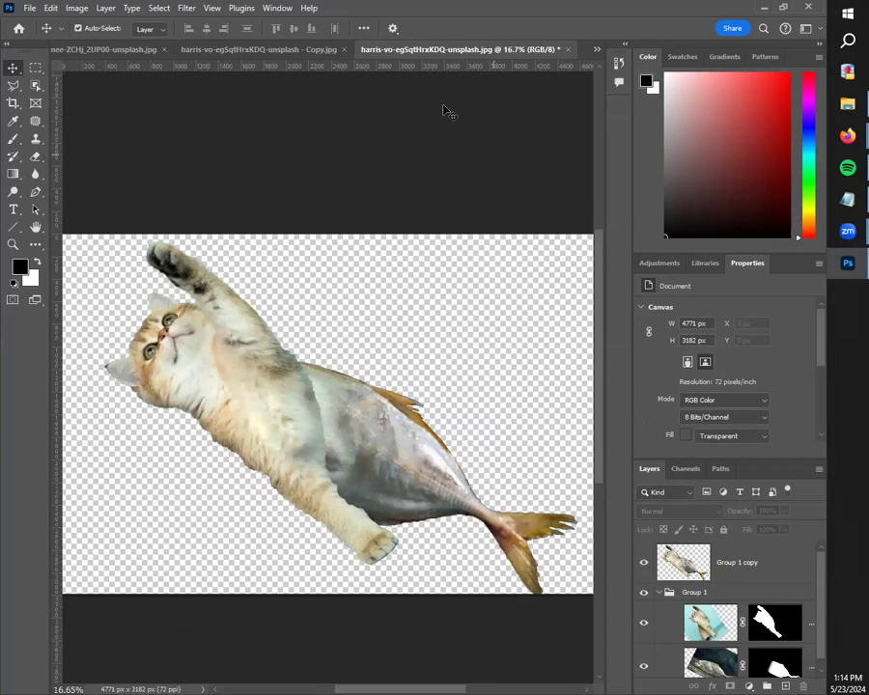
{"action": "left_click", "coordinate": [249, 49]}
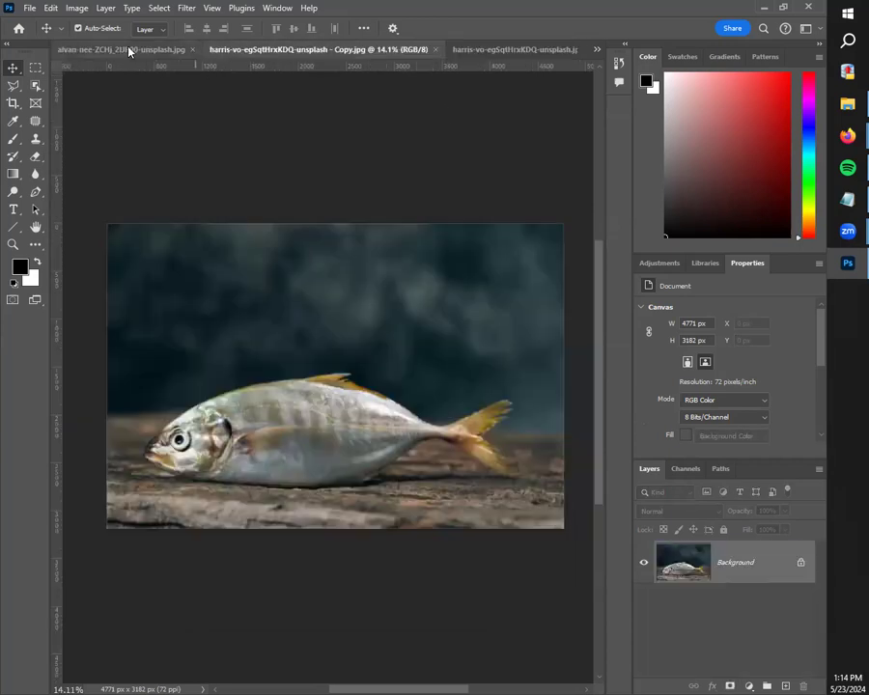
{"action": "left_click", "coordinate": [96, 49]}
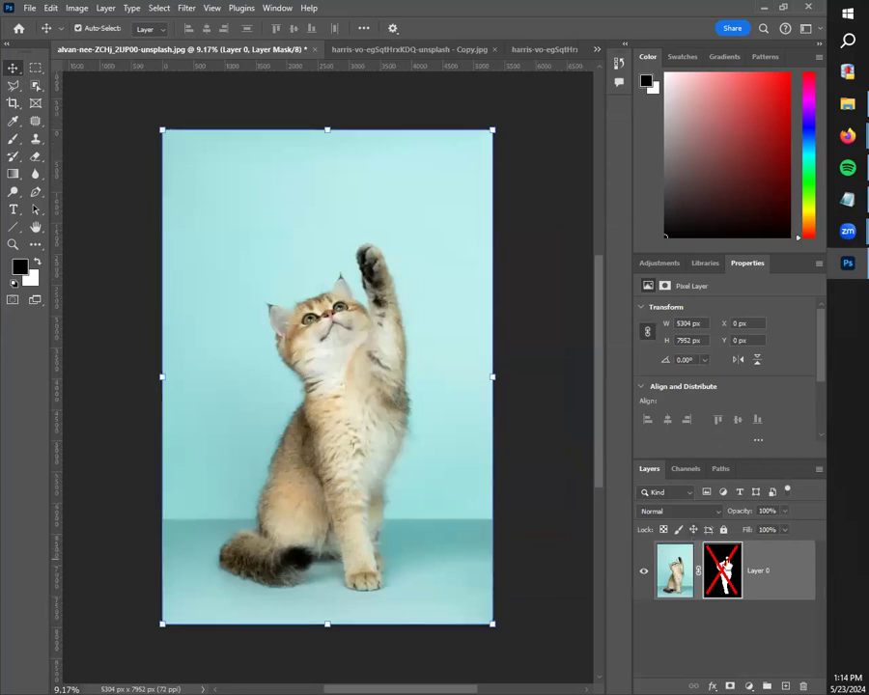
Enable the layer mask on the cat photo's Layer 0, and bring up the cat-fish composite document.
{"action": "left_click", "coordinate": [718, 565]}
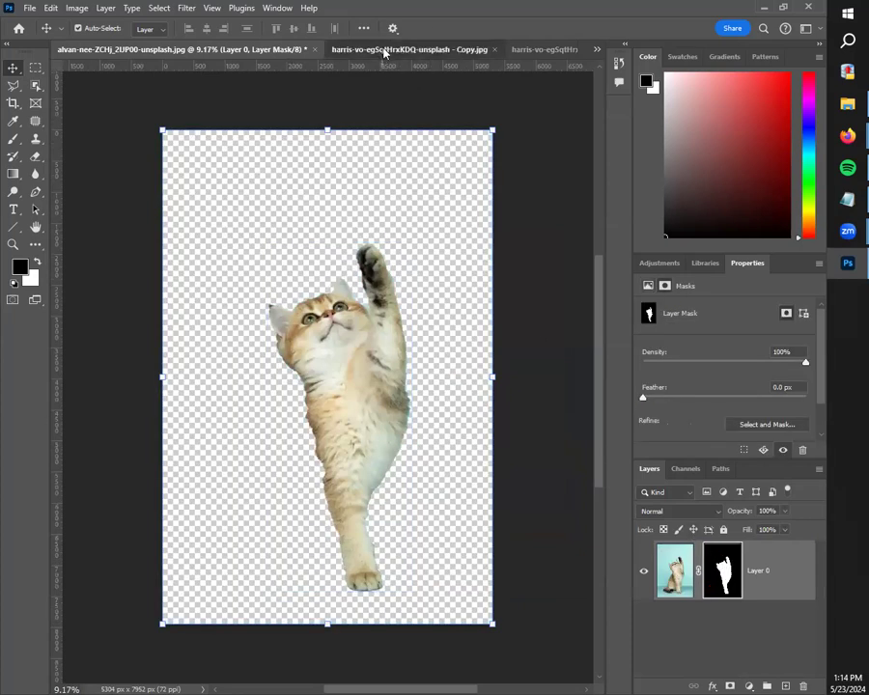
{"action": "left_click", "coordinate": [407, 49]}
{"action": "left_click", "coordinate": [459, 49]}
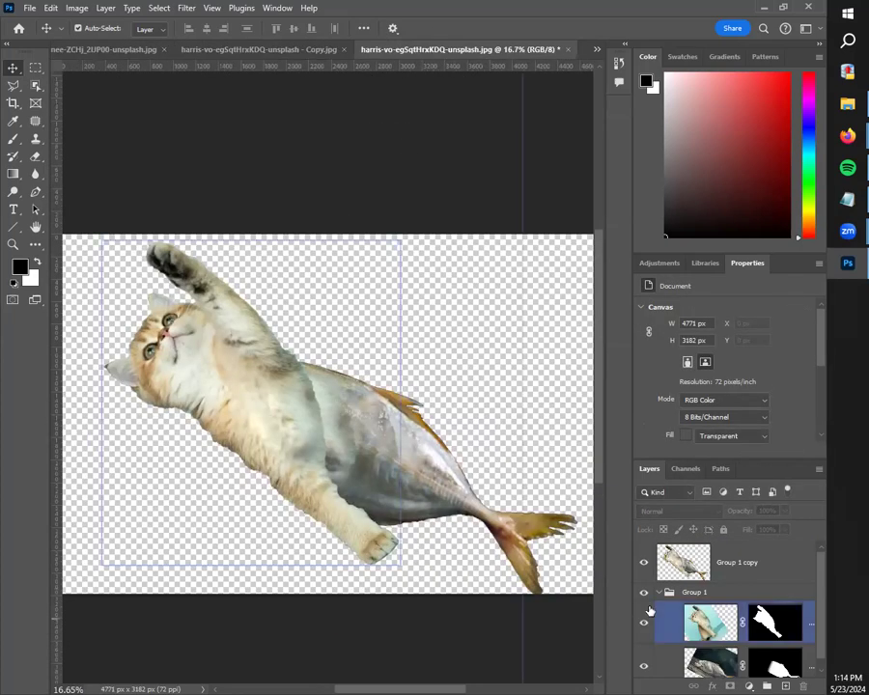
Examine the masked fish on its own by temporarily hiding the merged copy and the cat layer, restoring all visibility.
{"action": "scroll", "coordinate": [655, 596], "scroll_direction": "down", "scroll_amount": 1}
{"action": "left_click", "coordinate": [644, 583]}
{"action": "left_click", "coordinate": [646, 560]}
{"action": "left_click", "coordinate": [678, 657]}
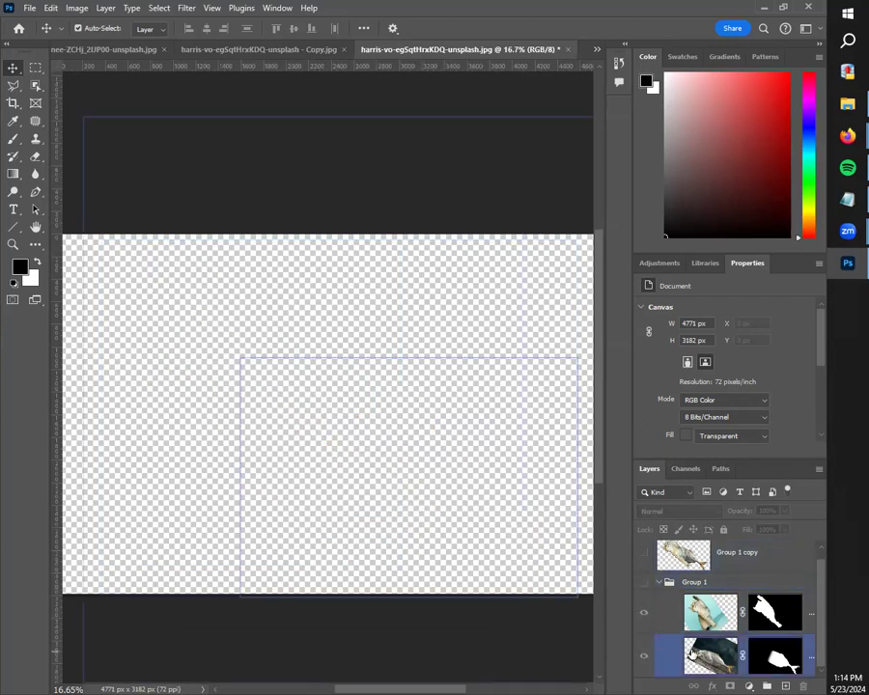
{"action": "left_click", "coordinate": [644, 583]}
{"action": "left_click", "coordinate": [644, 612]}
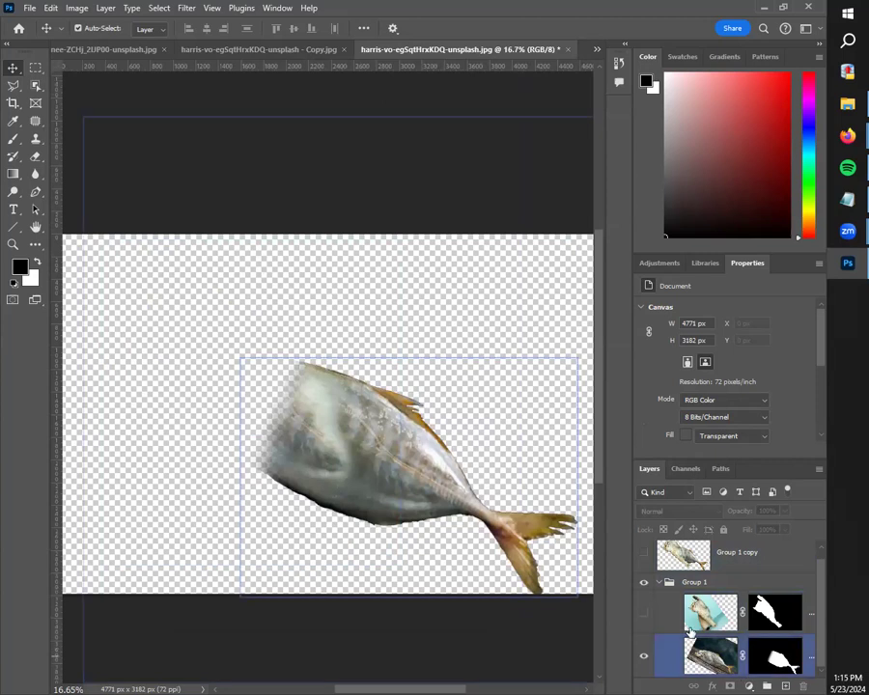
{"action": "left_click", "coordinate": [321, 452]}
{"action": "left_click", "coordinate": [111, 305]}
{"action": "left_click", "coordinate": [644, 611]}
{"action": "left_click", "coordinate": [643, 553]}
Dissolve Group 1, keeping its masked cat and fish layers as separate ungrouped layers.
{"action": "left_click", "coordinate": [691, 582]}
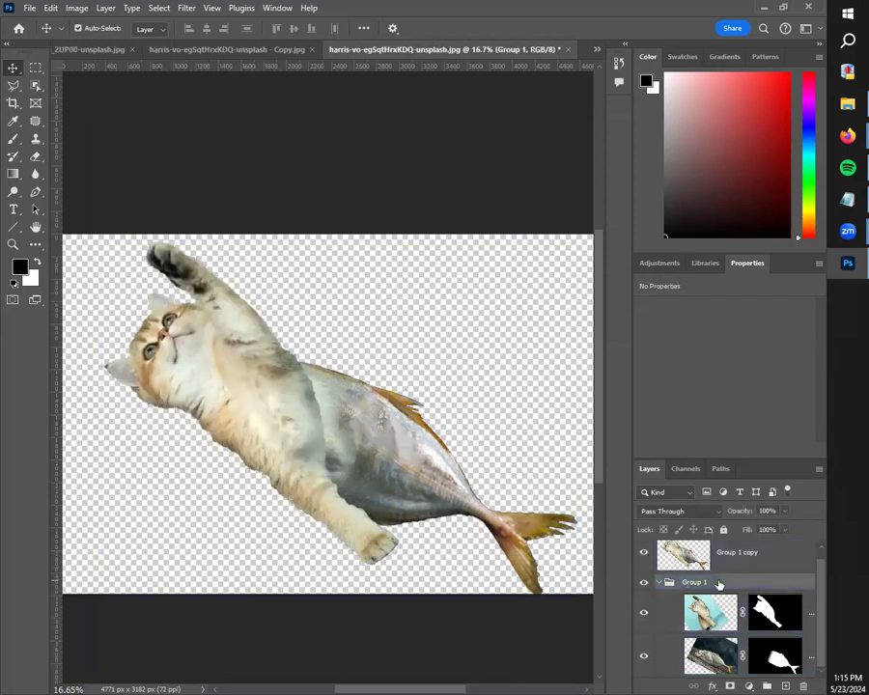
{"action": "right_click", "coordinate": [718, 584]}
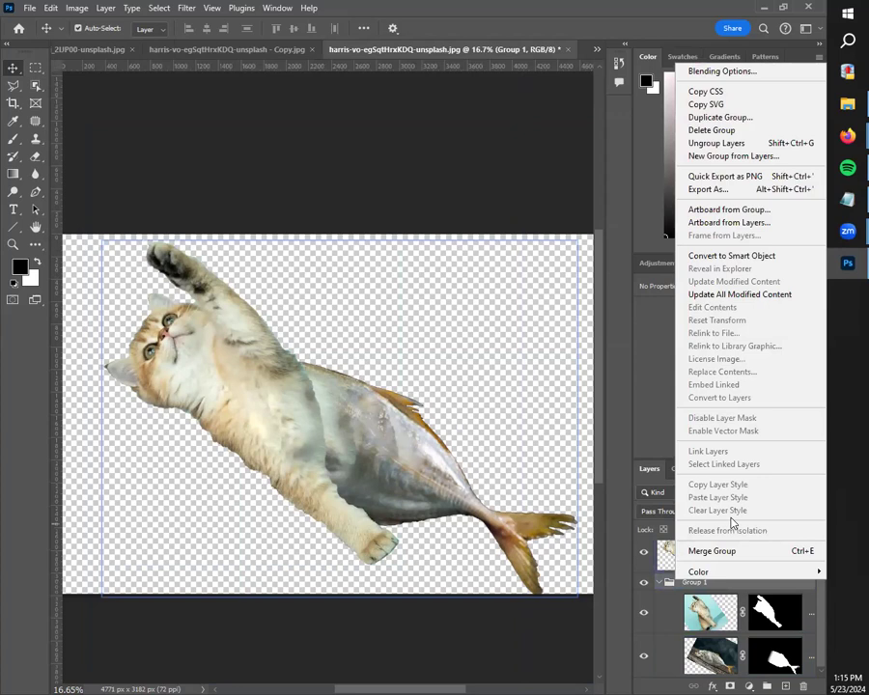
{"action": "left_click", "coordinate": [669, 587]}
{"action": "left_click", "coordinate": [719, 603]}
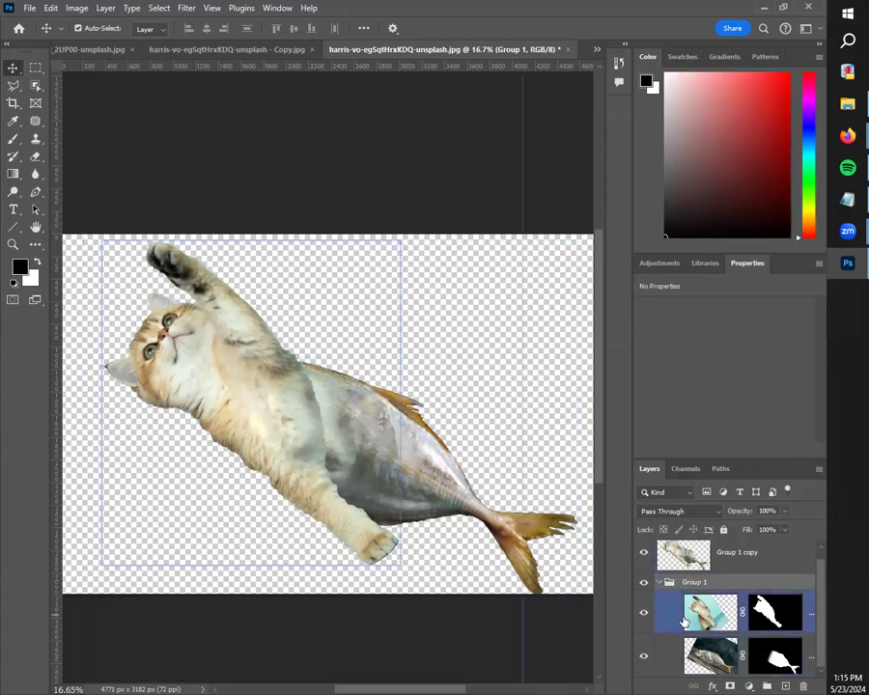
{"action": "mouse_move", "coordinate": [720, 594]}
{"action": "left_mouse_down"}
{"action": "mouse_move", "coordinate": [732, 582]}
{"action": "mouse_move", "coordinate": [726, 570]}
{"action": "left_mouse_up"}
{"action": "left_click", "coordinate": [722, 669]}
{"action": "right_click", "coordinate": [726, 670]}
{"action": "left_click", "coordinate": [726, 671]}
{"action": "left_click", "coordinate": [804, 683]}
Delete the merged Group 1 copy layer and leave no layer selected.
{"action": "left_click", "coordinate": [741, 566]}
{"action": "left_click", "coordinate": [799, 683]}
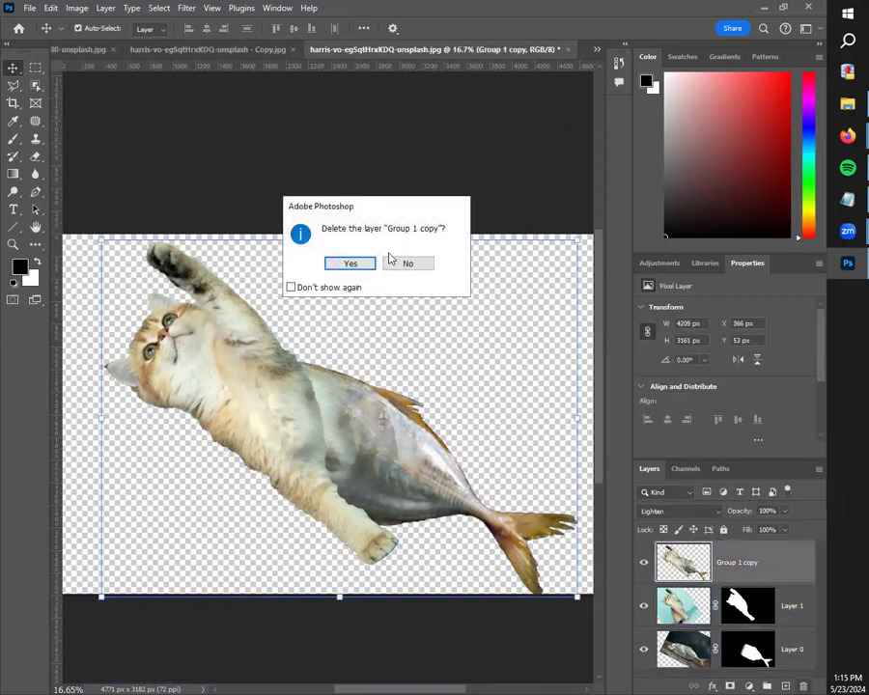
{"action": "left_click", "coordinate": [349, 263]}
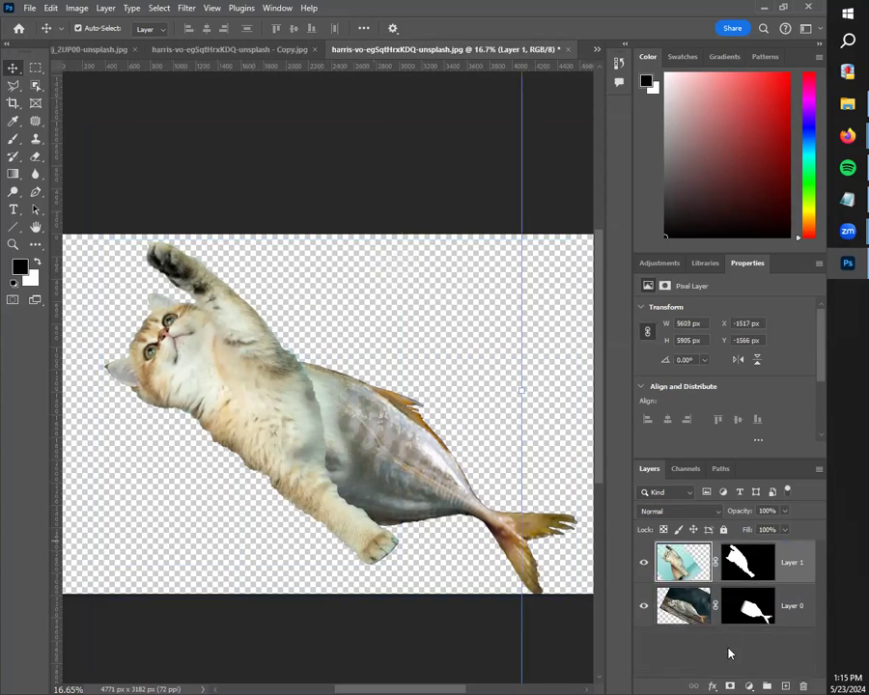
{"action": "left_click", "coordinate": [729, 653]}
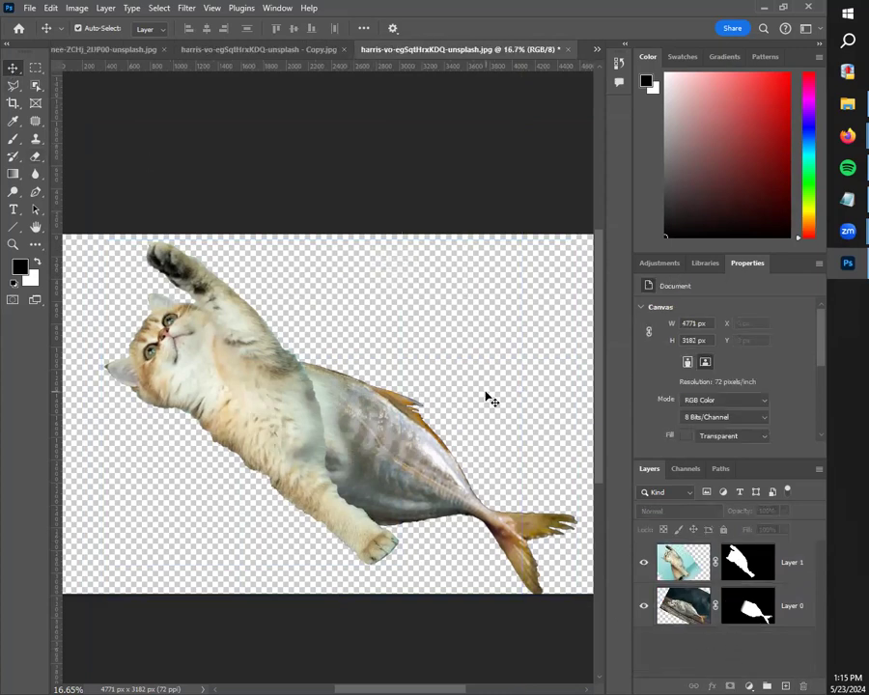
Inspect the cloned fur area on the fish layer with the cat layer hidden, and show the cat again.
{"action": "left_click", "coordinate": [748, 606]}
{"action": "left_click", "coordinate": [693, 577]}
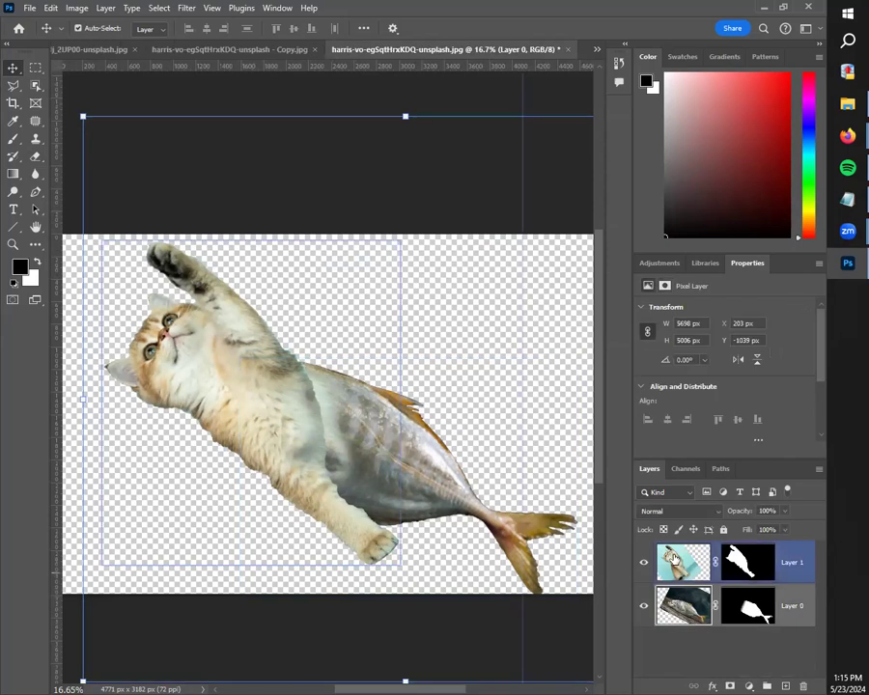
{"action": "left_click", "coordinate": [691, 605]}
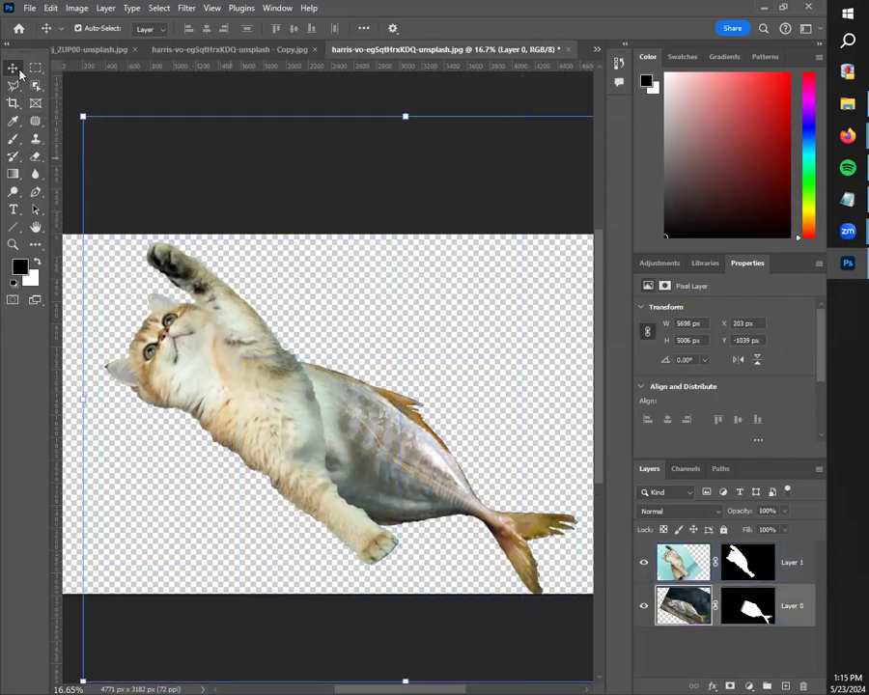
{"action": "left_click", "coordinate": [150, 74]}
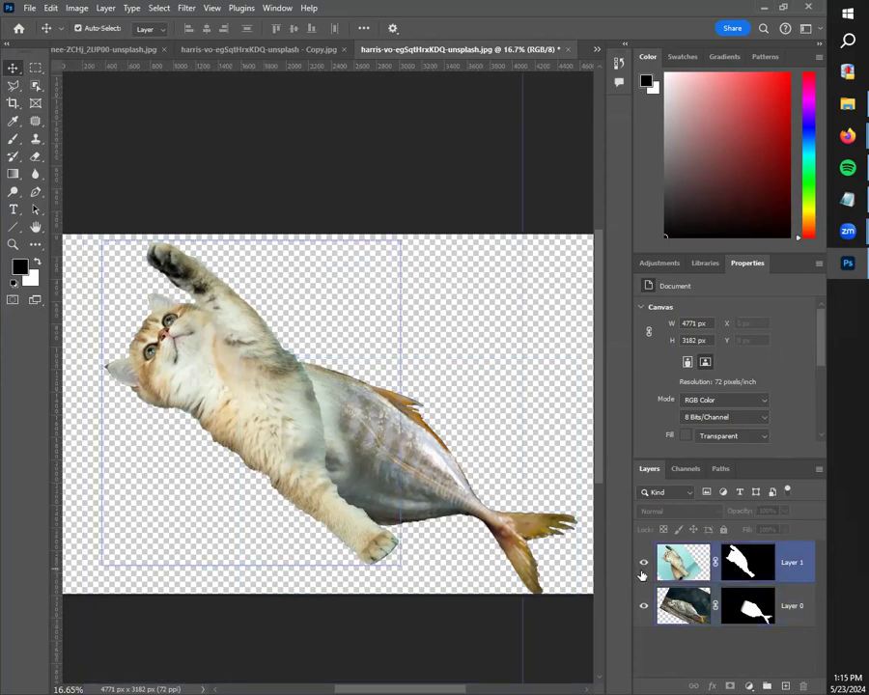
{"action": "left_click", "coordinate": [643, 606]}
{"action": "left_click", "coordinate": [644, 606]}
{"action": "left_click", "coordinate": [643, 562]}
{"action": "scroll", "coordinate": [345, 489], "scroll_direction": "up", "scroll_amount": 5}
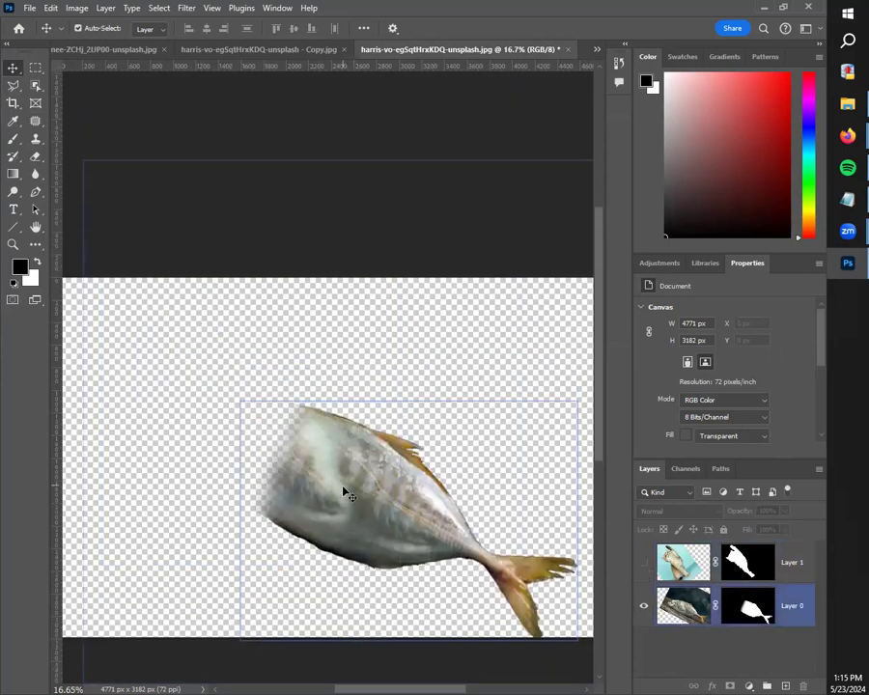
{"action": "scroll", "coordinate": [344, 494], "scroll_direction": "up", "scroll_amount": 2}
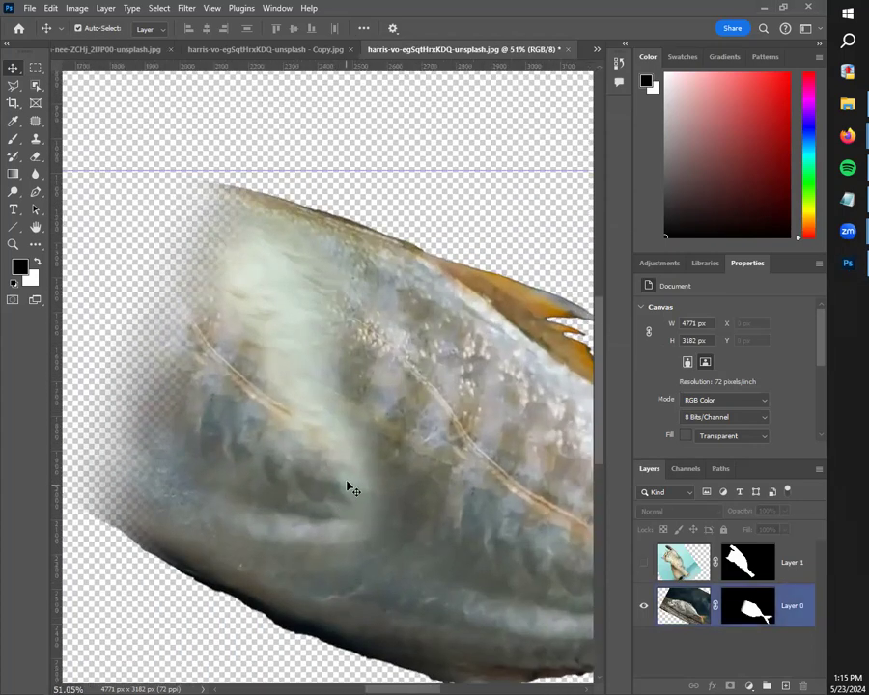
{"action": "scroll", "coordinate": [350, 487], "scroll_direction": "down", "scroll_amount": 4}
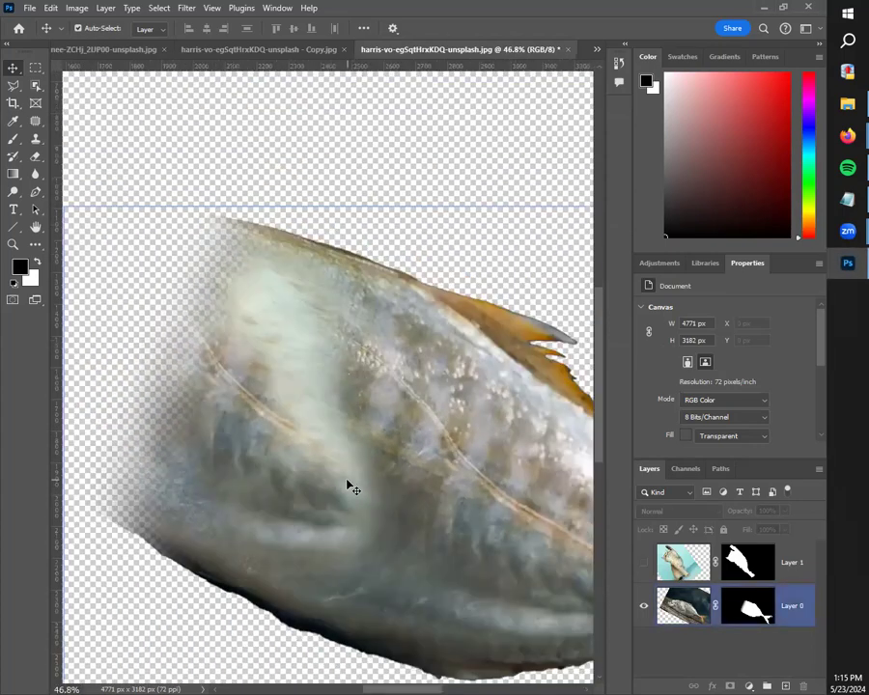
{"action": "left_click", "coordinate": [644, 563]}
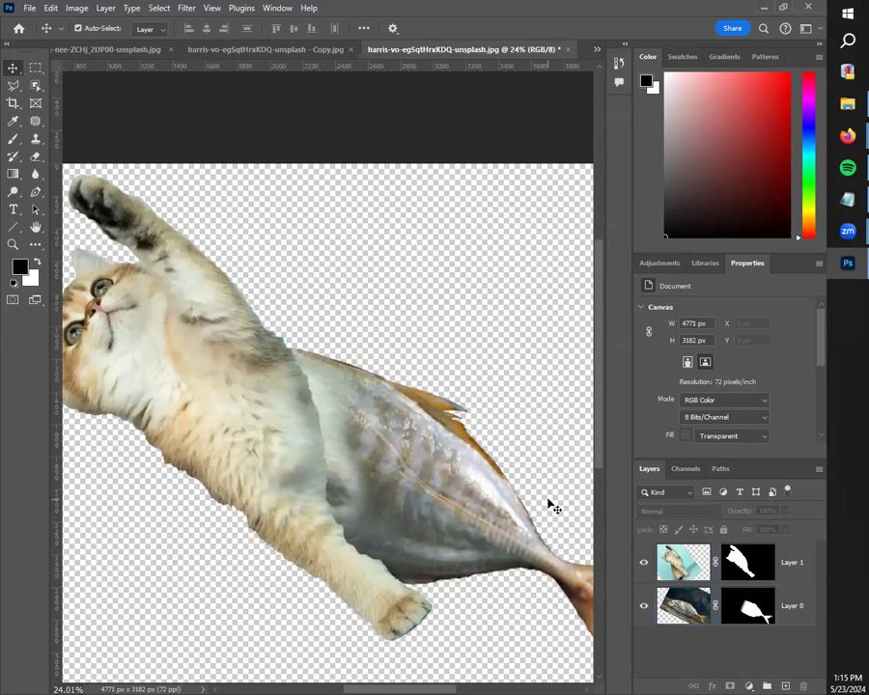
Revert the composite to the earliest Clone Stamp state in the document history and collapse the history list.
{"action": "left_click", "coordinate": [619, 64]}
{"action": "scroll", "coordinate": [521, 241], "scroll_direction": "up", "scroll_amount": 15}
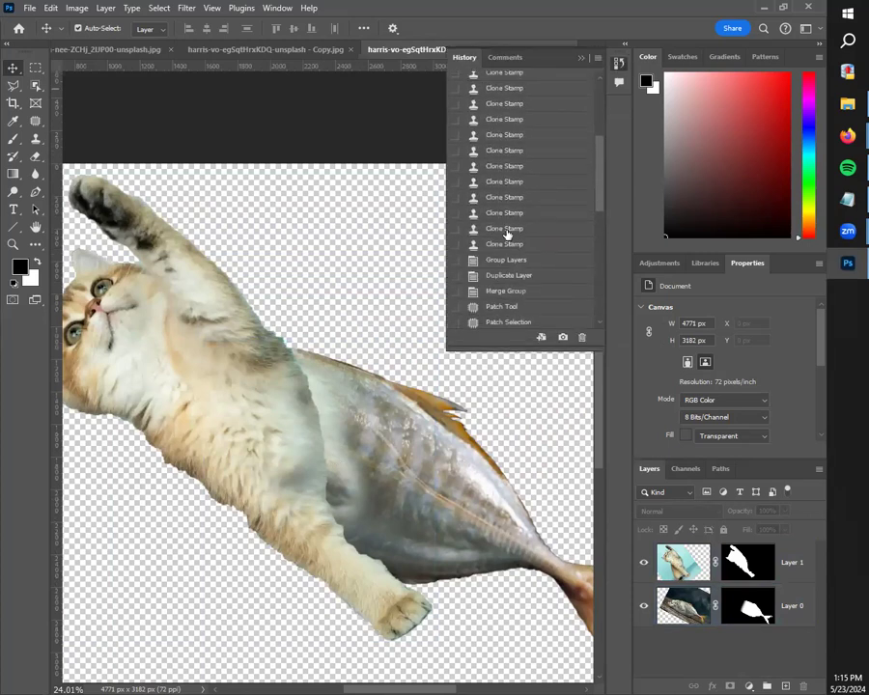
{"action": "left_click", "coordinate": [518, 100]}
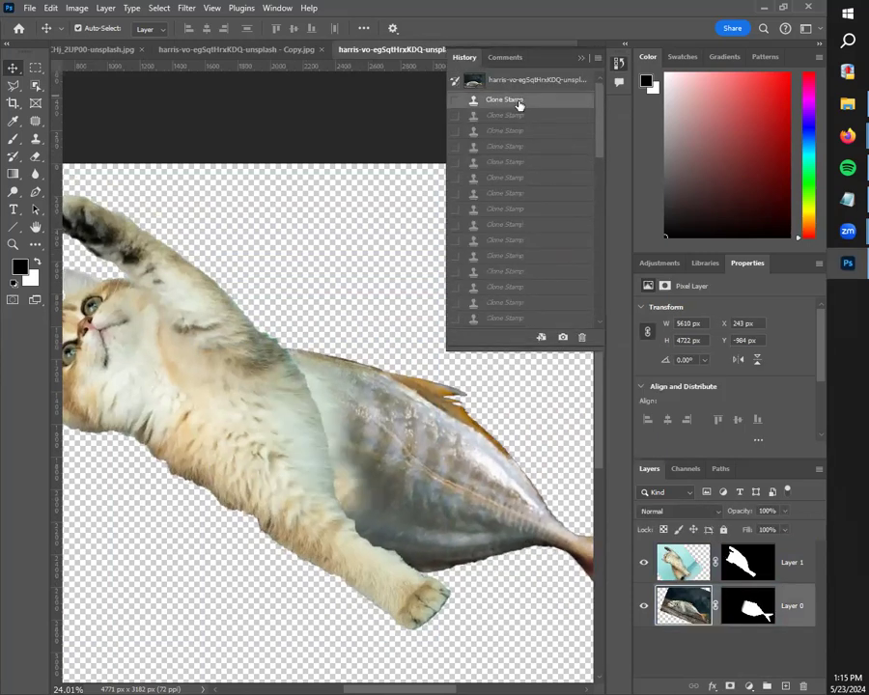
{"action": "left_click", "coordinate": [519, 121]}
{"action": "left_click", "coordinate": [520, 131]}
{"action": "left_click", "coordinate": [518, 83]}
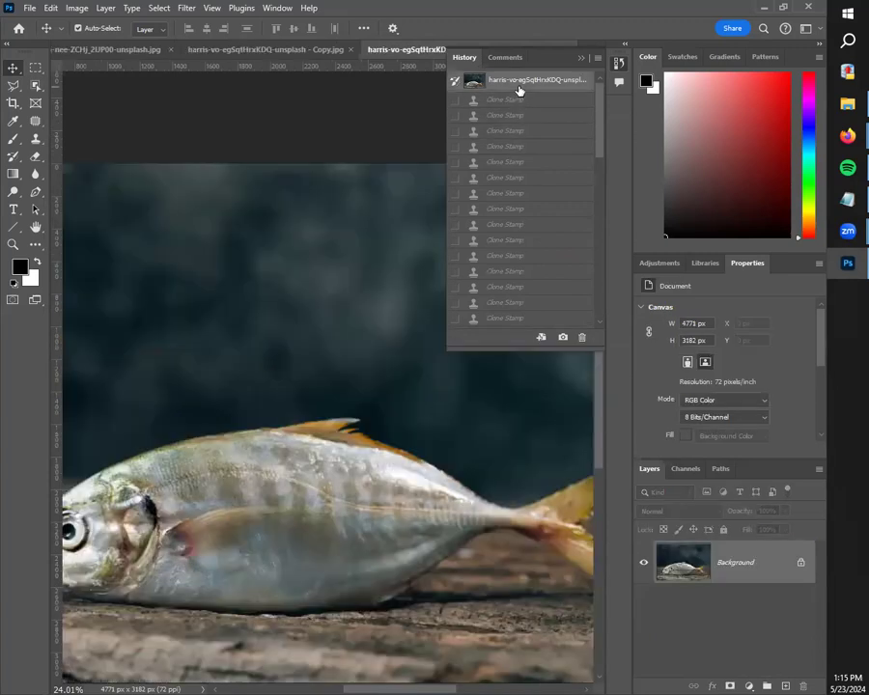
{"action": "left_click", "coordinate": [519, 100]}
{"action": "left_click", "coordinate": [582, 59]}
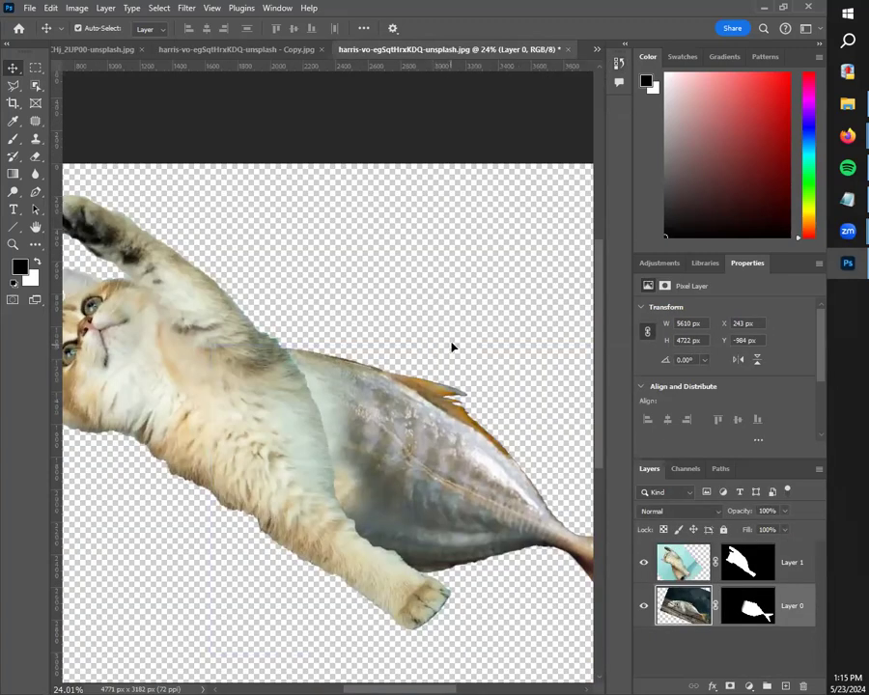
Examine the seam where the cat's body meets the fish up close.
{"action": "scroll", "coordinate": [413, 429], "scroll_direction": "down", "scroll_amount": 1}
{"action": "left_click_drag", "start_coordinate": [450, 469], "coordinate": [488, 454]}
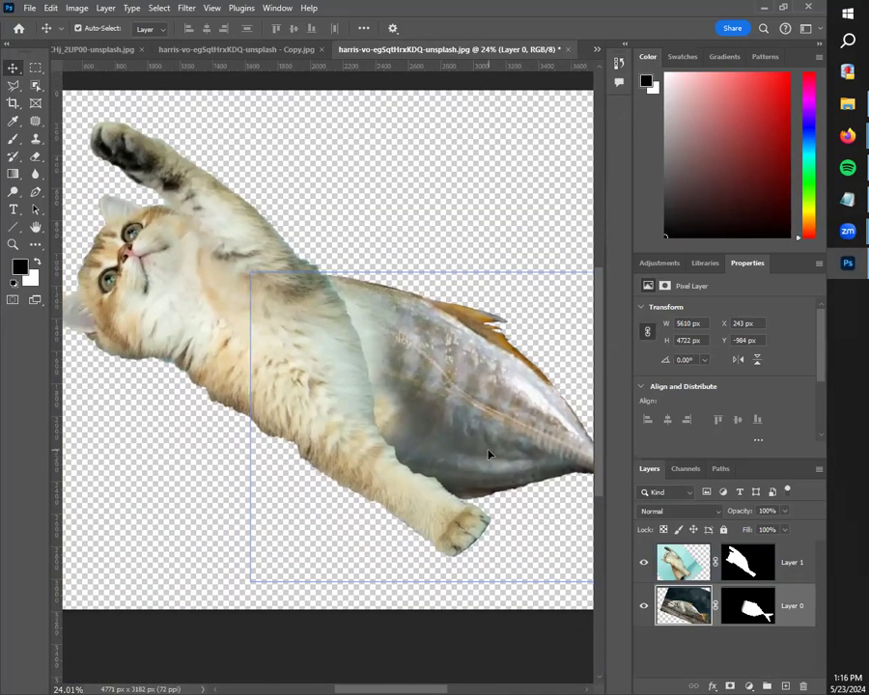
{"action": "scroll", "coordinate": [388, 429], "scroll_direction": "up", "scroll_amount": 9}
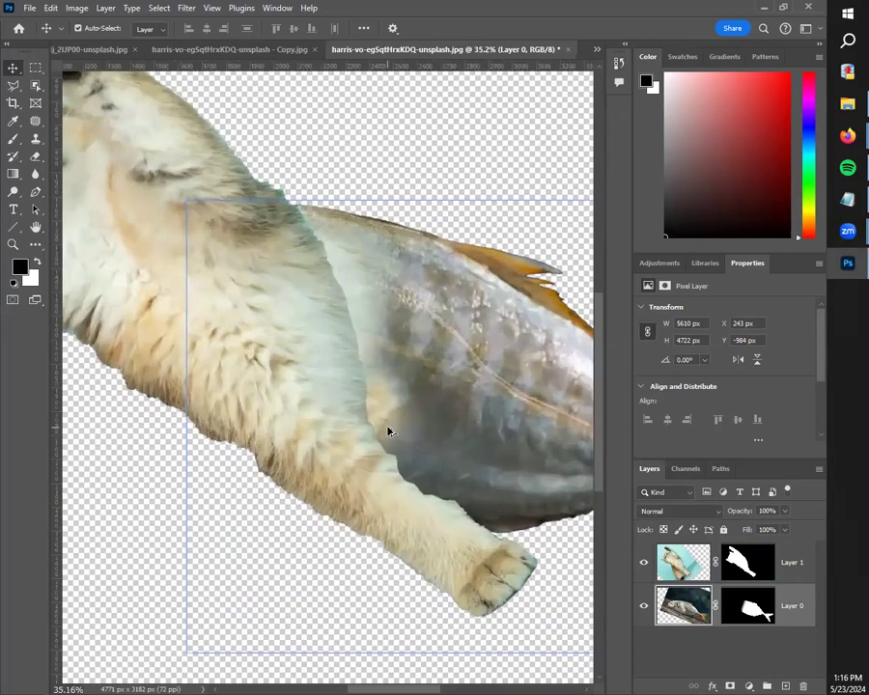
Switch to the Clone Stamp tool with the fish layer, Layer 0, active.
{"action": "left_click_drag", "start_coordinate": [408, 378], "coordinate": [372, 414]}
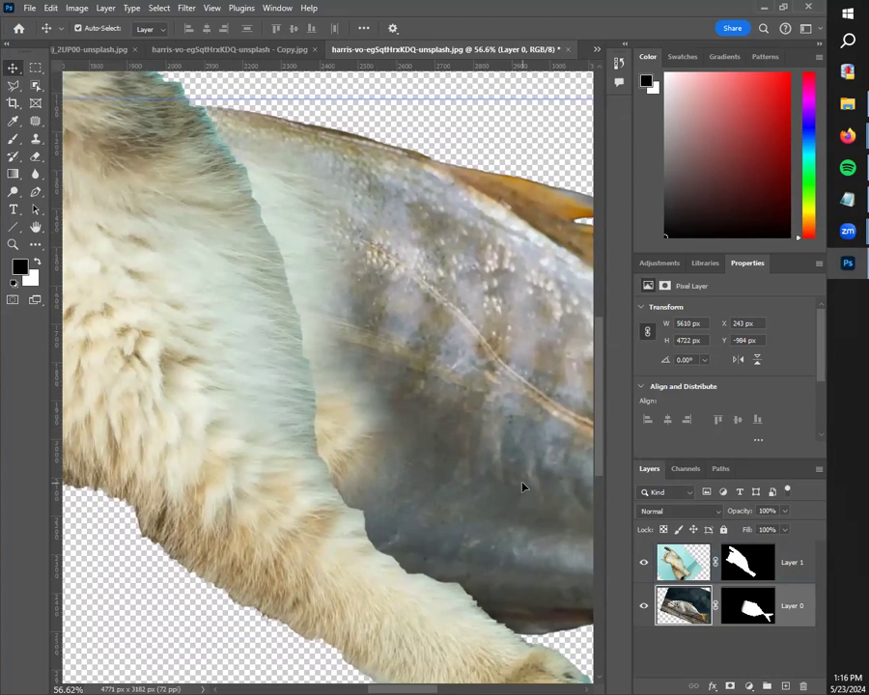
{"action": "left_click", "coordinate": [36, 139]}
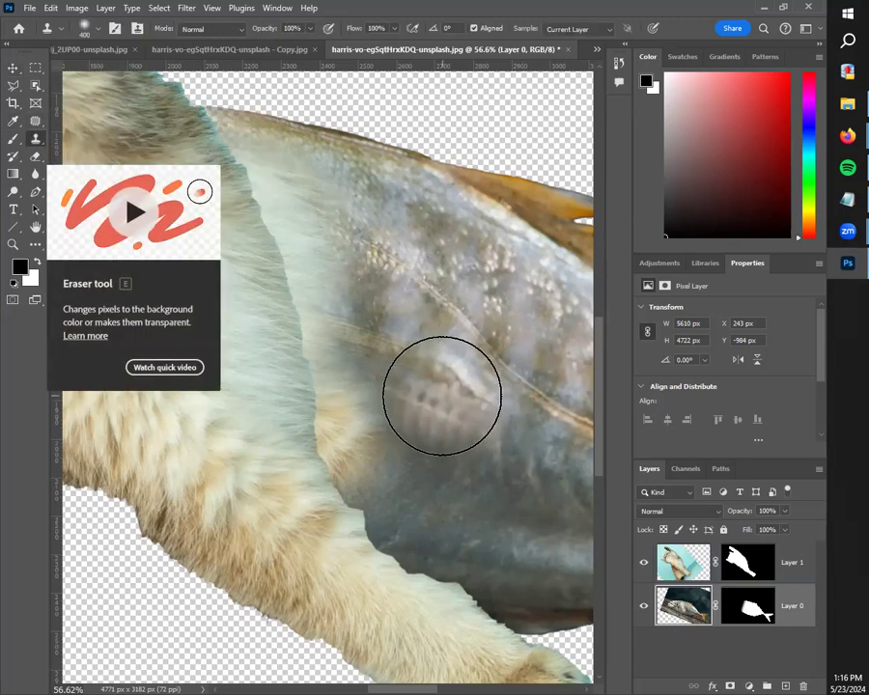
{"action": "left_click", "coordinate": [285, 388]}
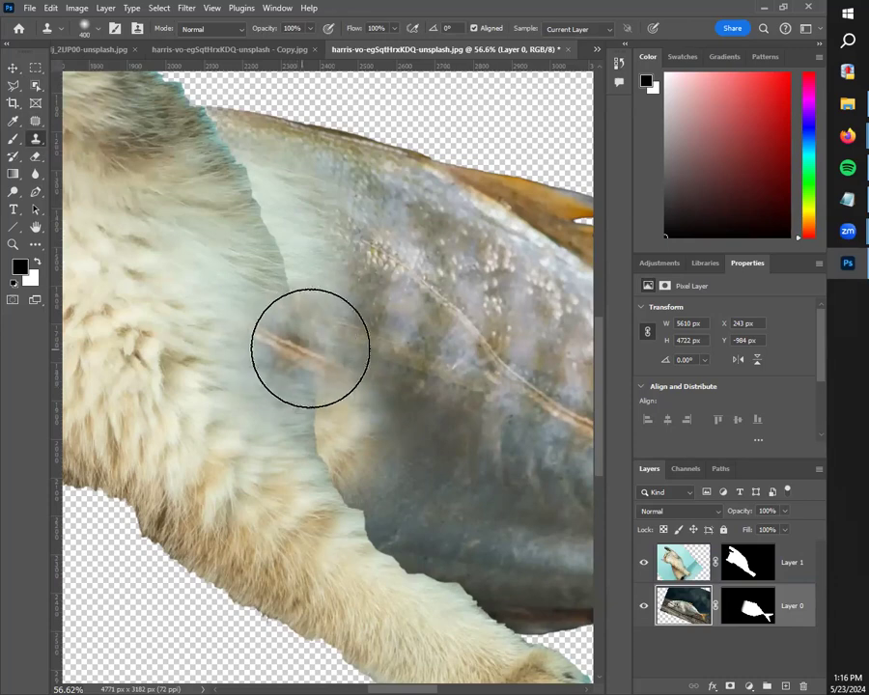
{"action": "scroll", "coordinate": [395, 396], "scroll_direction": "down", "scroll_amount": 6}
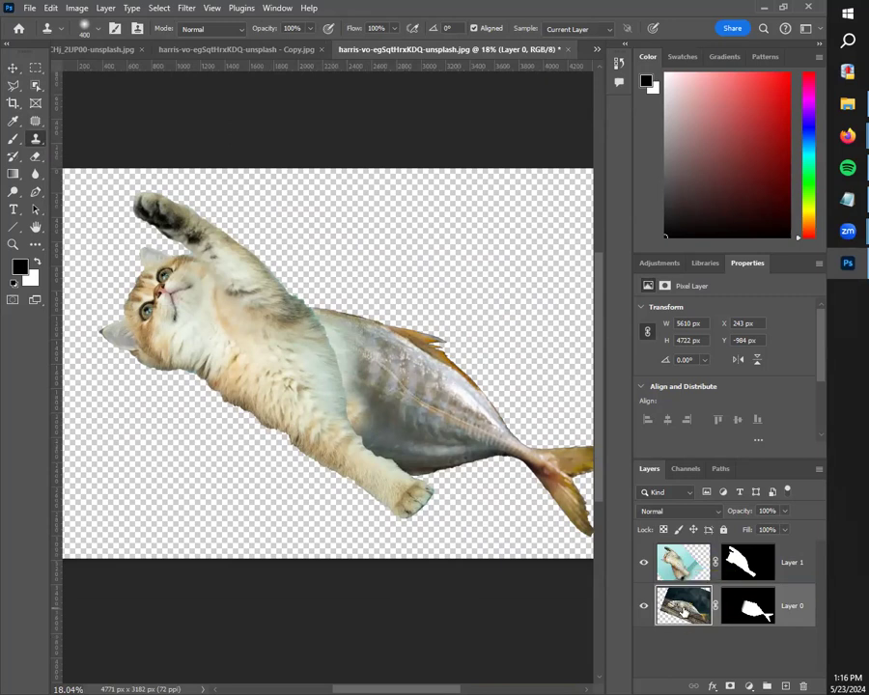
{"action": "key", "text": "super+alt+p"}
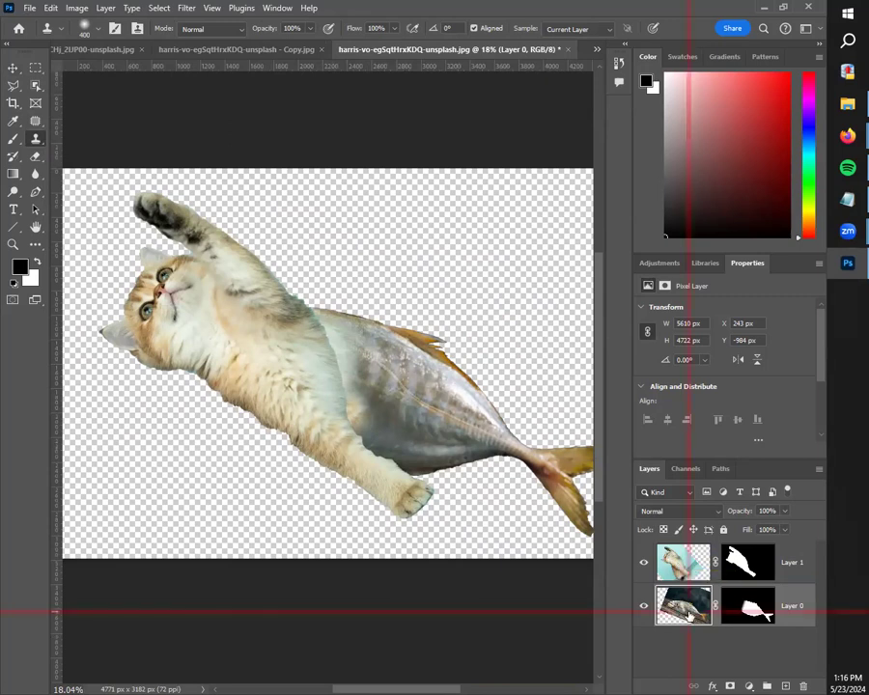
{"action": "key", "text": "super+alt+p"}
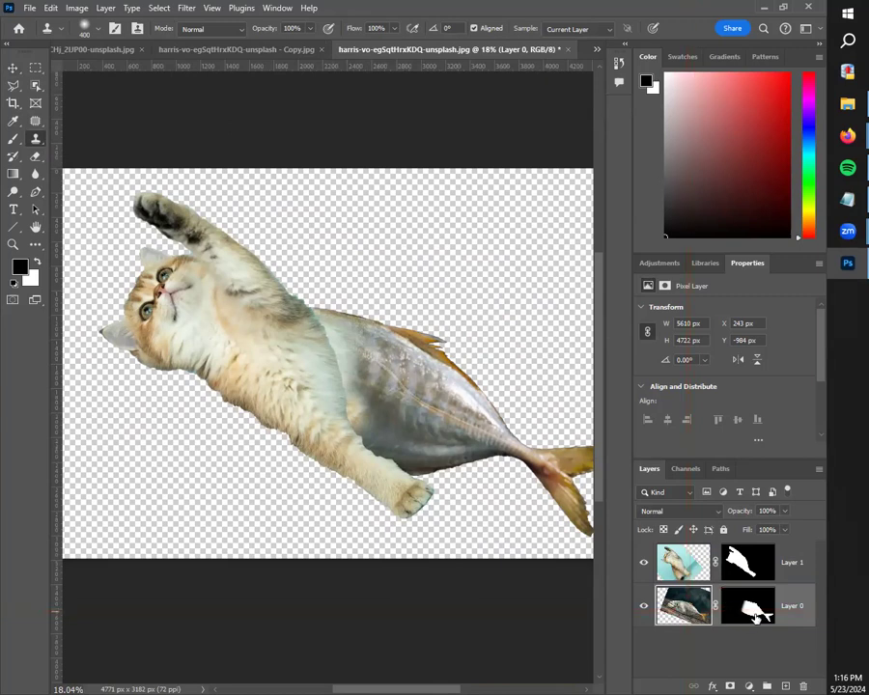
{"action": "key", "text": "super+alt+p"}
Hide the cat layer and compare the fish layer with its mask disabled and enabled.
{"action": "left_click", "coordinate": [643, 563]}
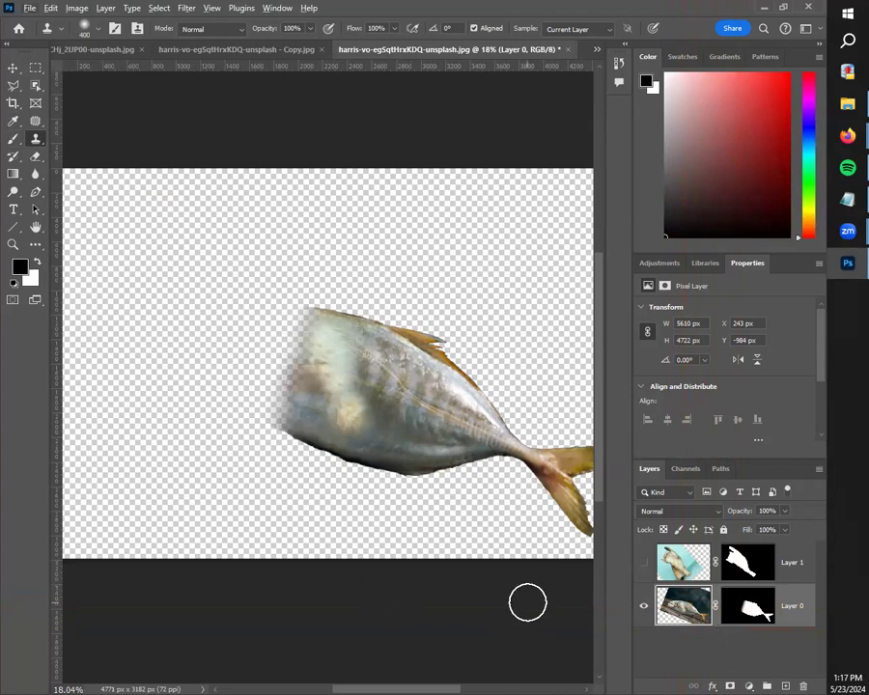
{"action": "left_click", "coordinate": [192, 352], "text": "alt"}
{"action": "left_click_drag", "start_coordinate": [275, 365], "coordinate": [349, 379]}
{"action": "left_click", "coordinate": [747, 606], "text": "shift"}
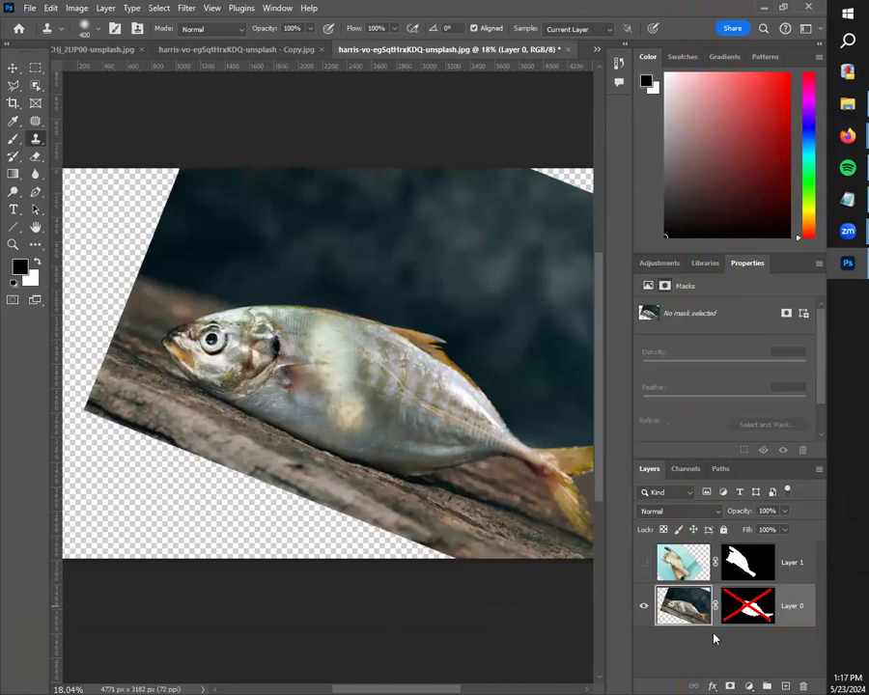
{"action": "left_click", "coordinate": [751, 606], "text": "shift"}
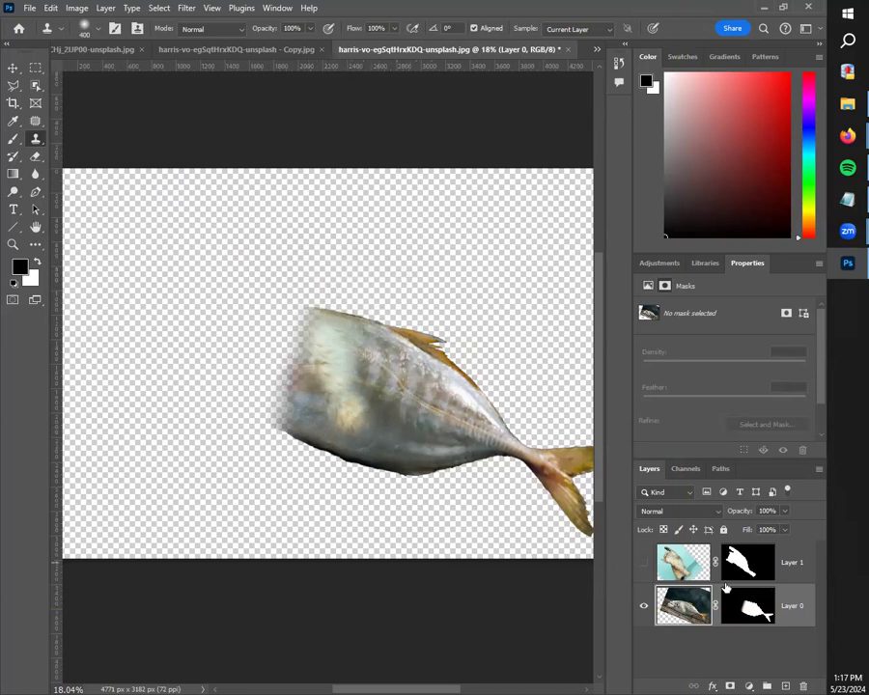
Disable Layer 0's mask, try cloning the fish's eye onto its body and head, and undo each stamp.
{"action": "left_click", "coordinate": [752, 608], "text": "shift"}
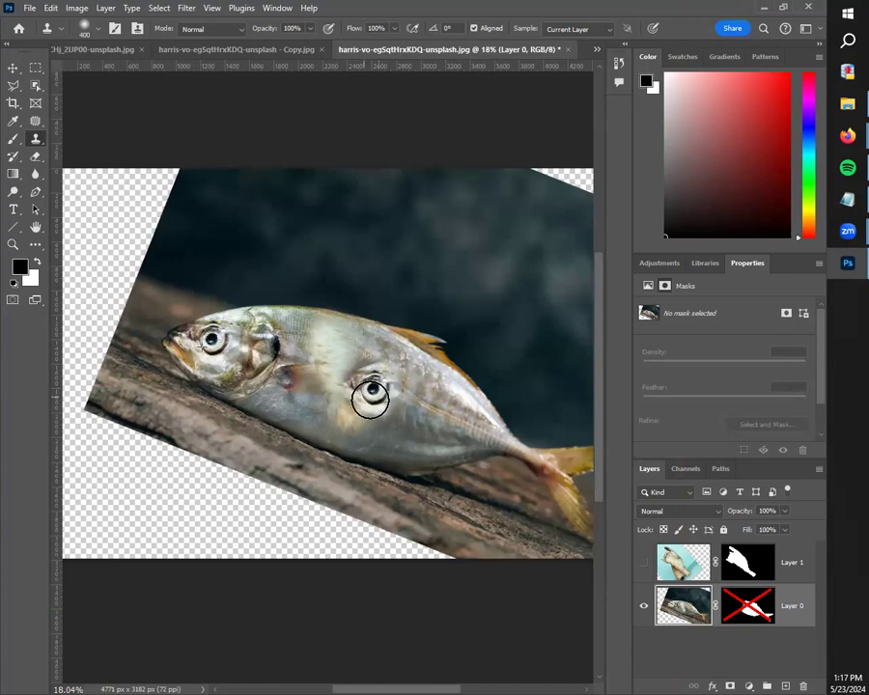
{"action": "left_click", "coordinate": [373, 385]}
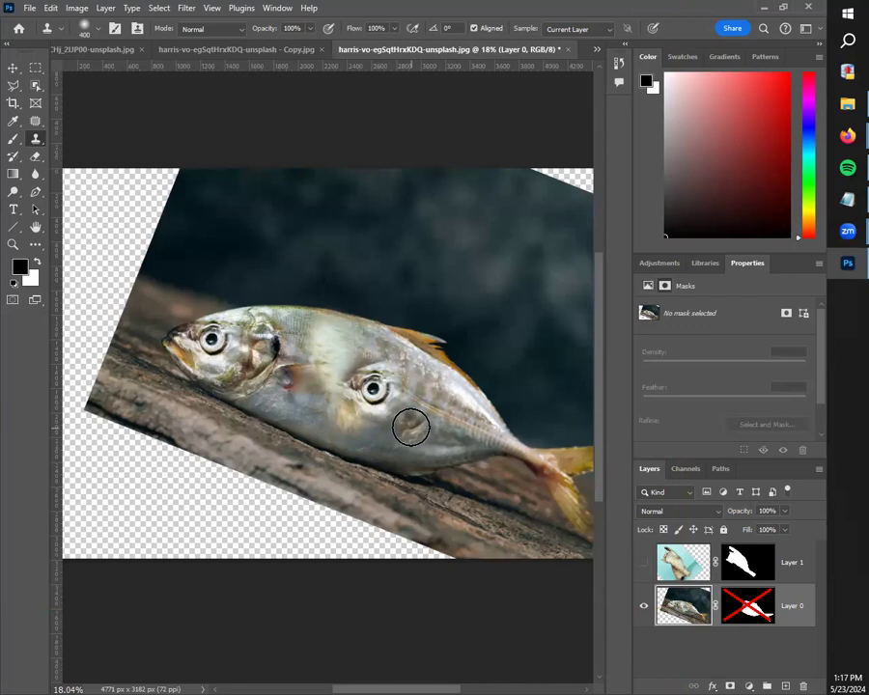
{"action": "key", "text": "ctrl+z"}
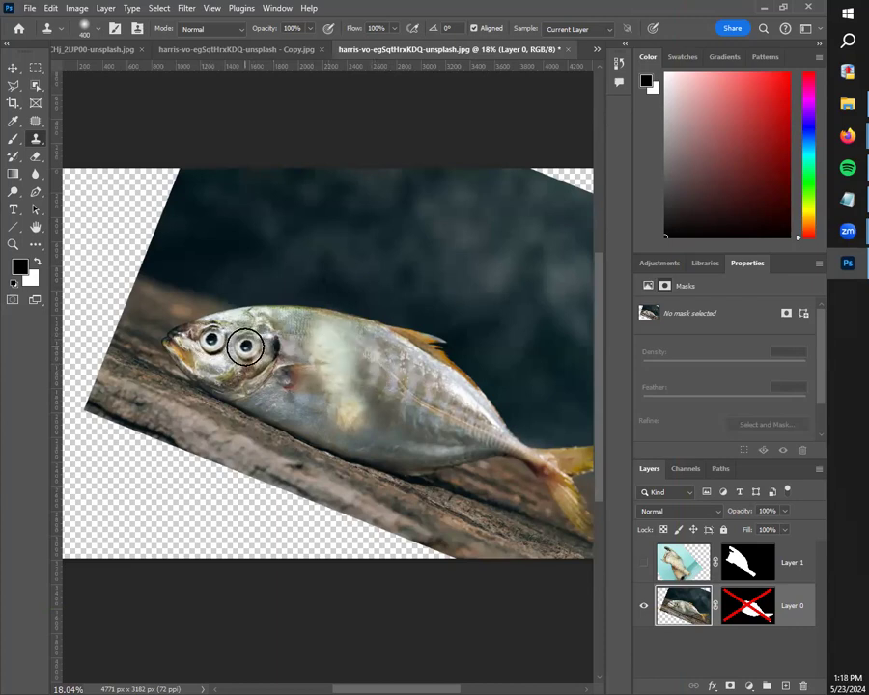
{"action": "left_click", "coordinate": [245, 345]}
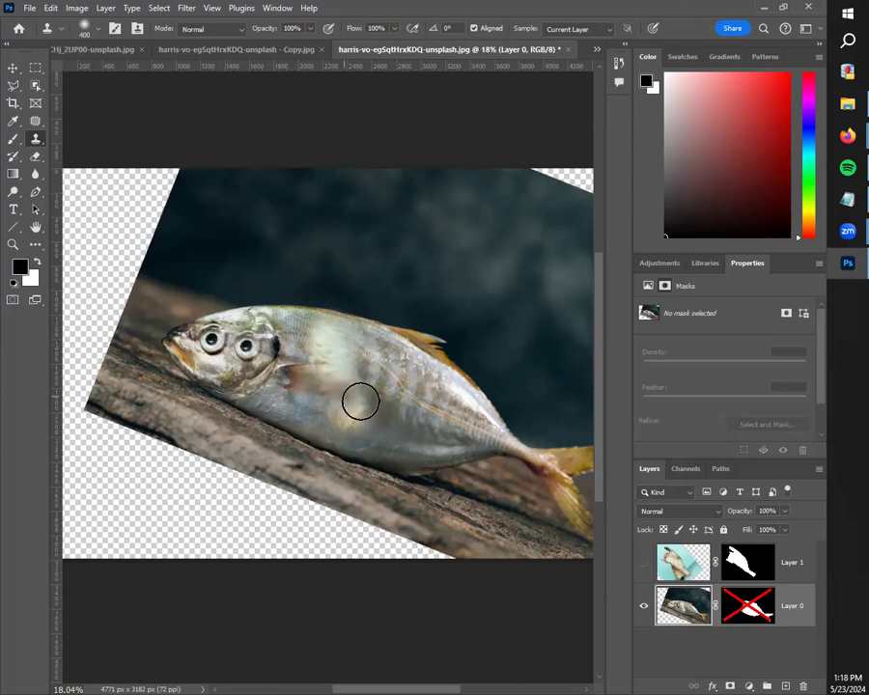
{"action": "key", "text": "ctrl+z"}
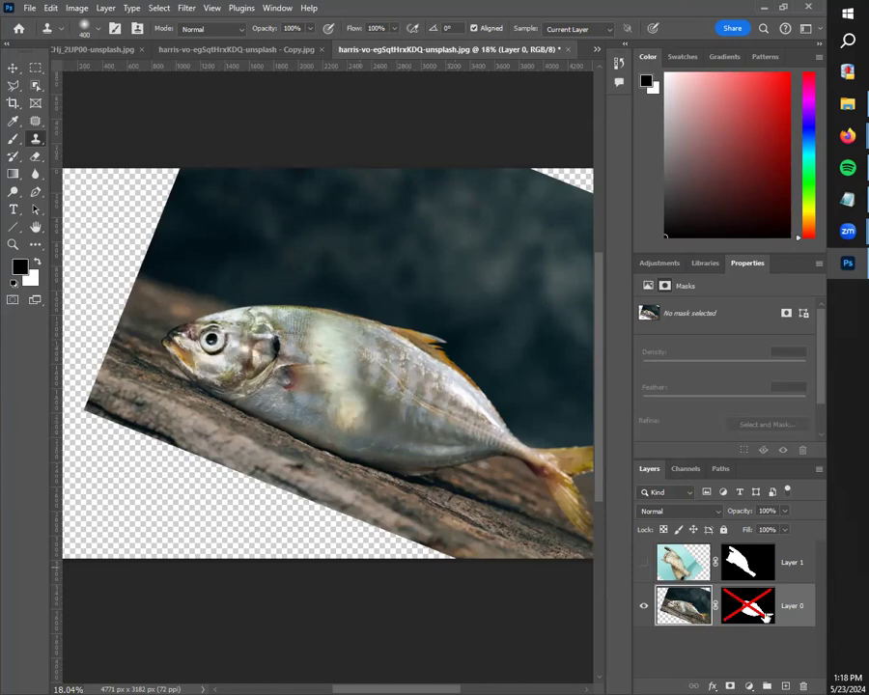
Re-enable the fish layer's mask, show the cat layer again, and examine the seam up close.
{"action": "left_click", "coordinate": [766, 614], "text": "shift"}
{"action": "left_click", "coordinate": [645, 565]}
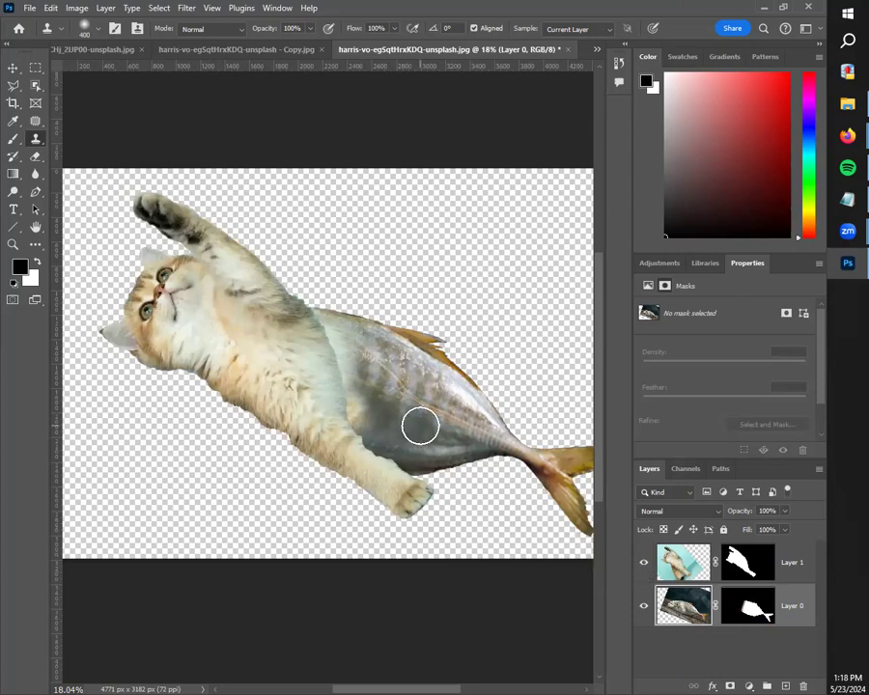
{"action": "scroll", "coordinate": [351, 451], "scroll_direction": "up", "scroll_amount": 6}
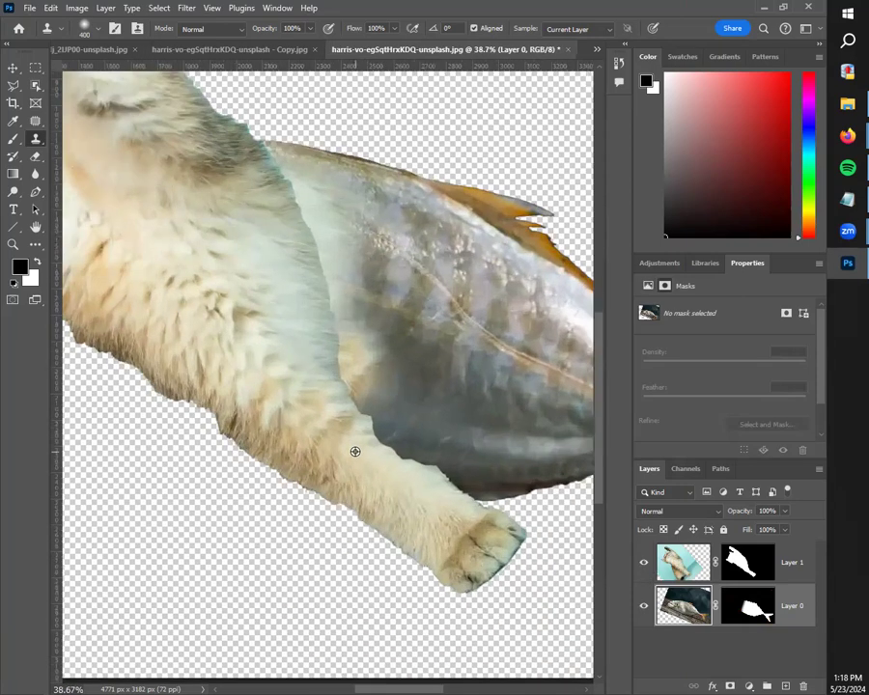
{"action": "scroll", "coordinate": [365, 402], "scroll_direction": "up", "scroll_amount": 1}
{"action": "left_click_drag", "start_coordinate": [378, 361], "coordinate": [399, 494]}
{"action": "left_click_drag", "start_coordinate": [385, 357], "coordinate": [407, 446]}
{"action": "left_click_drag", "start_coordinate": [426, 386], "coordinate": [442, 401]}
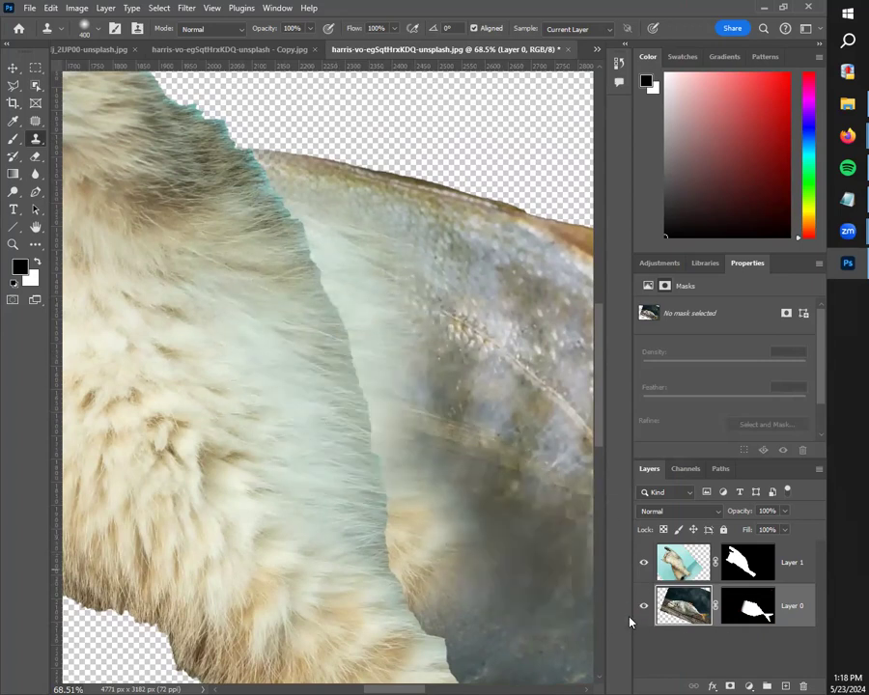
Clone fish scales over the stray fur beside the seam on Layer 0, and undo the last strokes.
{"action": "left_click", "coordinate": [681, 605]}
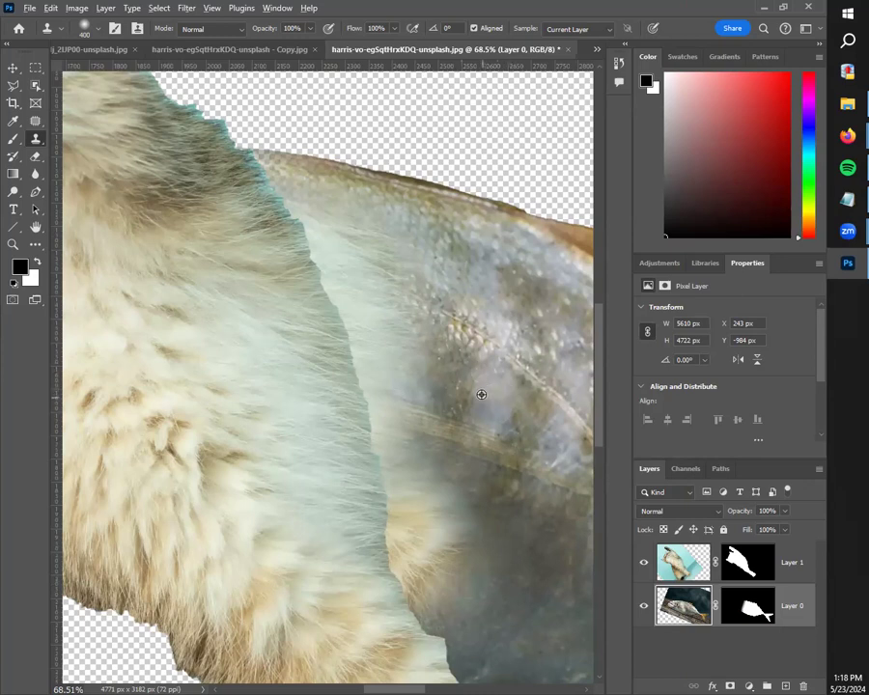
{"action": "left_click", "coordinate": [472, 380], "text": "alt"}
{"action": "mouse_move", "coordinate": [514, 398]}
{"action": "left_mouse_down"}
{"action": "mouse_move", "coordinate": [457, 415]}
{"action": "mouse_move", "coordinate": [485, 358]}
{"action": "mouse_move", "coordinate": [511, 401]}
{"action": "mouse_move", "coordinate": [470, 394]}
{"action": "mouse_move", "coordinate": [485, 421]}
{"action": "mouse_move", "coordinate": [440, 418]}
{"action": "mouse_move", "coordinate": [475, 439]}
{"action": "mouse_move", "coordinate": [475, 429]}
{"action": "mouse_move", "coordinate": [411, 405]}
{"action": "mouse_move", "coordinate": [345, 393]}
{"action": "mouse_move", "coordinate": [301, 325]}
{"action": "left_mouse_up"}
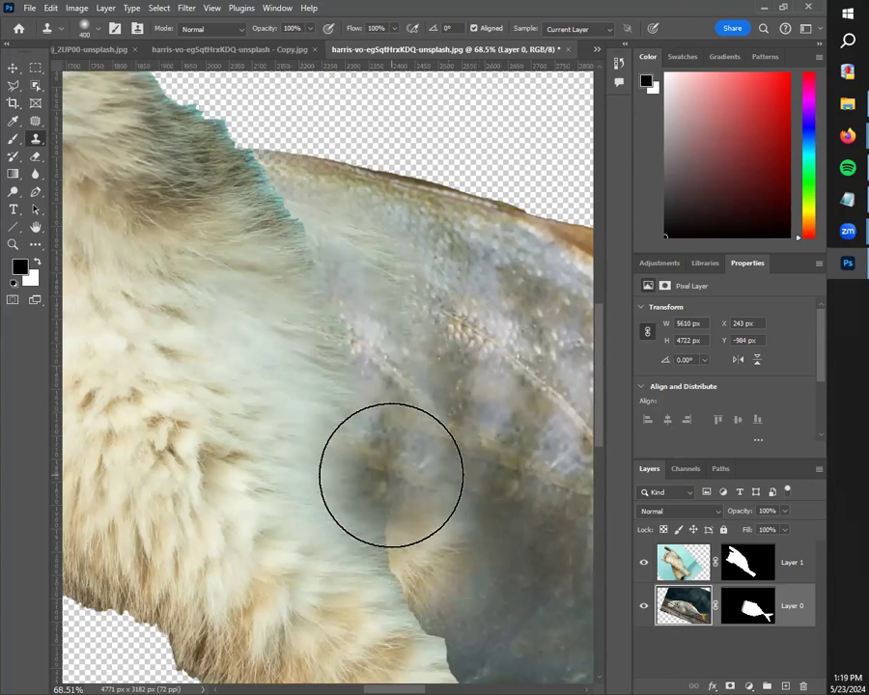
{"action": "key", "text": "ctrl+z"}
{"action": "key", "text": "ctrl+z"}
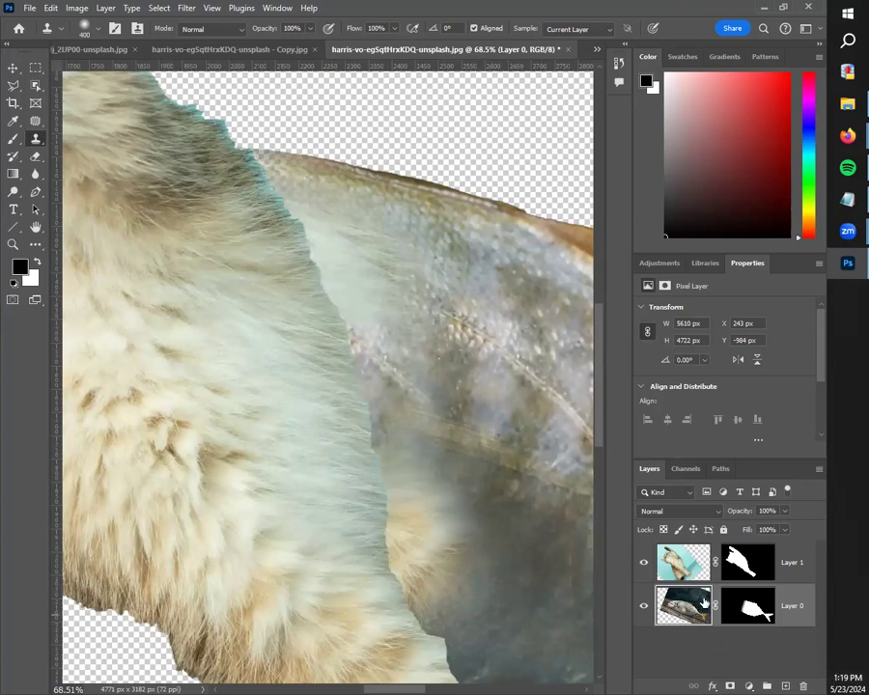
Clone the sampled fish scales over the cat's edge along the seam on Layer 1.
{"action": "left_click", "coordinate": [763, 561]}
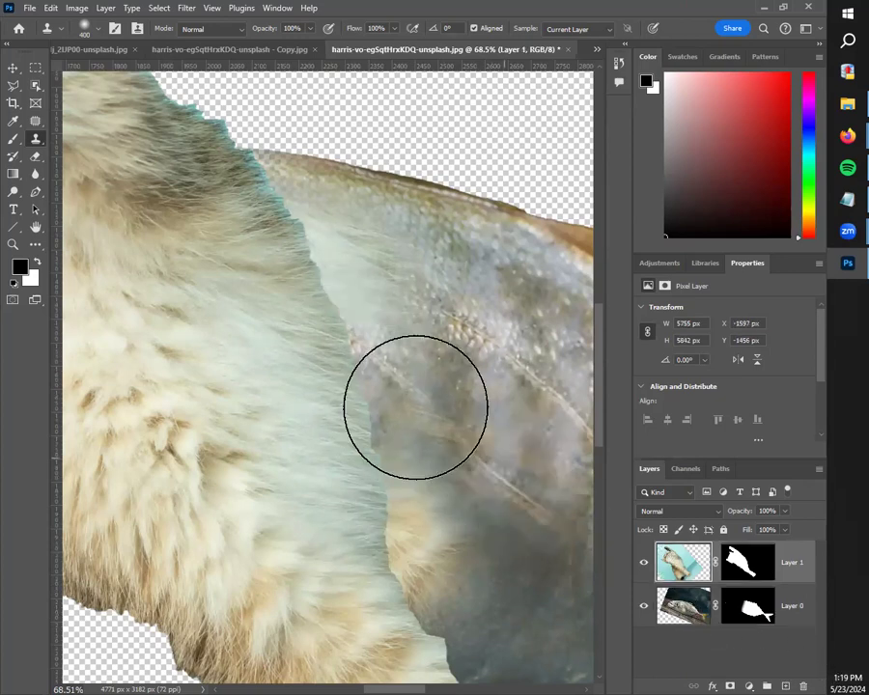
{"action": "mouse_move", "coordinate": [319, 323]}
{"action": "left_mouse_down"}
{"action": "mouse_move", "coordinate": [296, 260]}
{"action": "mouse_move", "coordinate": [379, 515]}
{"action": "mouse_move", "coordinate": [502, 515]}
{"action": "mouse_move", "coordinate": [514, 523]}
{"action": "mouse_move", "coordinate": [443, 519]}
{"action": "mouse_move", "coordinate": [383, 511]}
{"action": "left_mouse_up"}
{"action": "left_click", "coordinate": [513, 521], "text": "alt"}
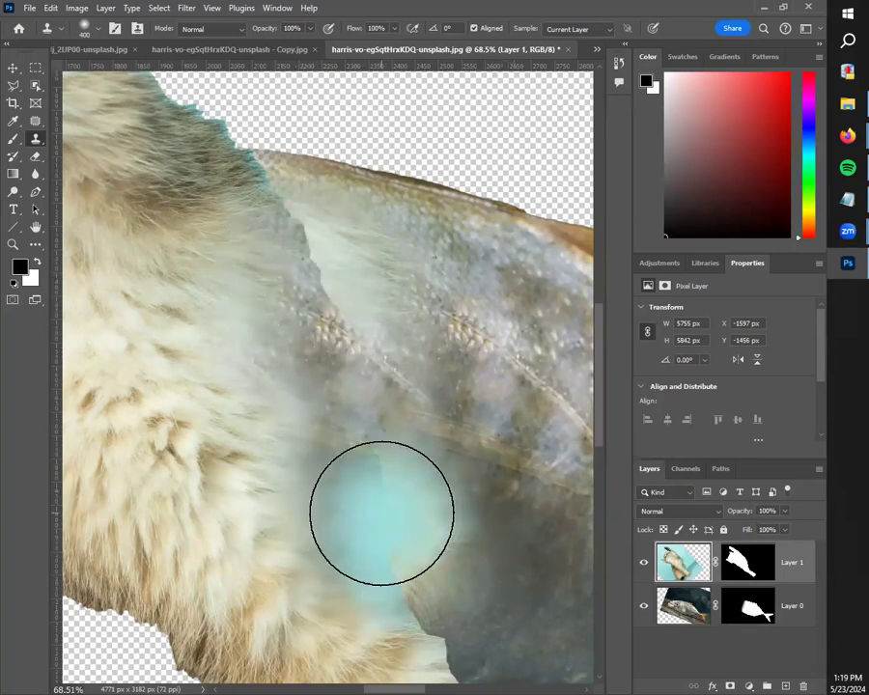
Sample fish skin from Layer 0 and clone it over the turquoise patch at the cat's edge on Layer 1.
{"action": "left_click", "coordinate": [703, 598]}
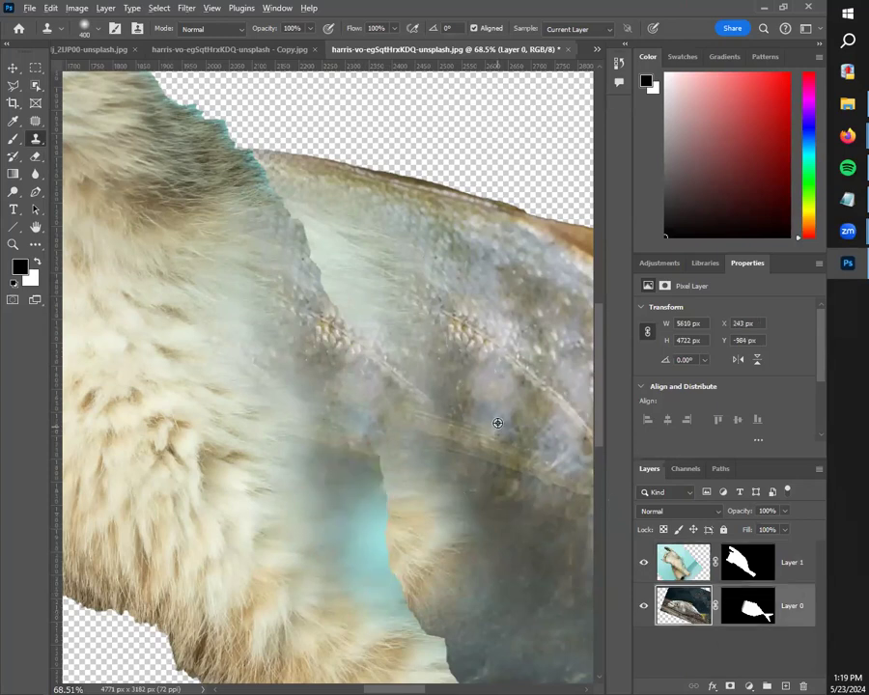
{"action": "left_click", "coordinate": [453, 410], "text": "alt"}
{"action": "left_click", "coordinate": [688, 563]}
{"action": "left_click_drag", "start_coordinate": [417, 499], "coordinate": [410, 518]}
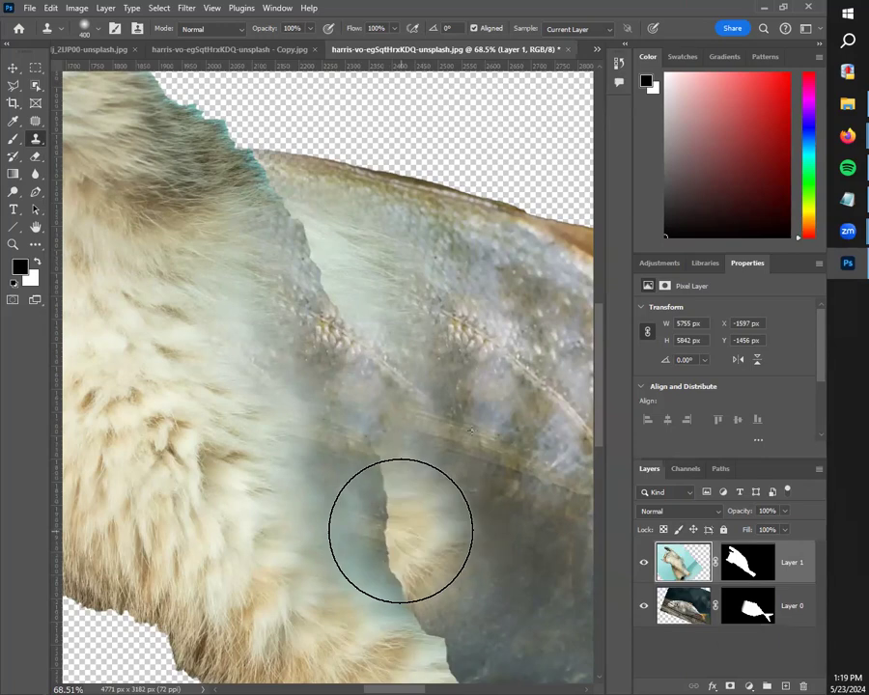
Examine the blended seam between the cat's body and the fish, both in the whole composite and up close.
{"action": "scroll", "coordinate": [536, 574], "scroll_direction": "down", "scroll_amount": 5, "text": "alt"}
{"action": "left_click_drag", "start_coordinate": [513, 574], "coordinate": [425, 499]}
{"action": "left_click_drag", "start_coordinate": [505, 526], "coordinate": [467, 522]}
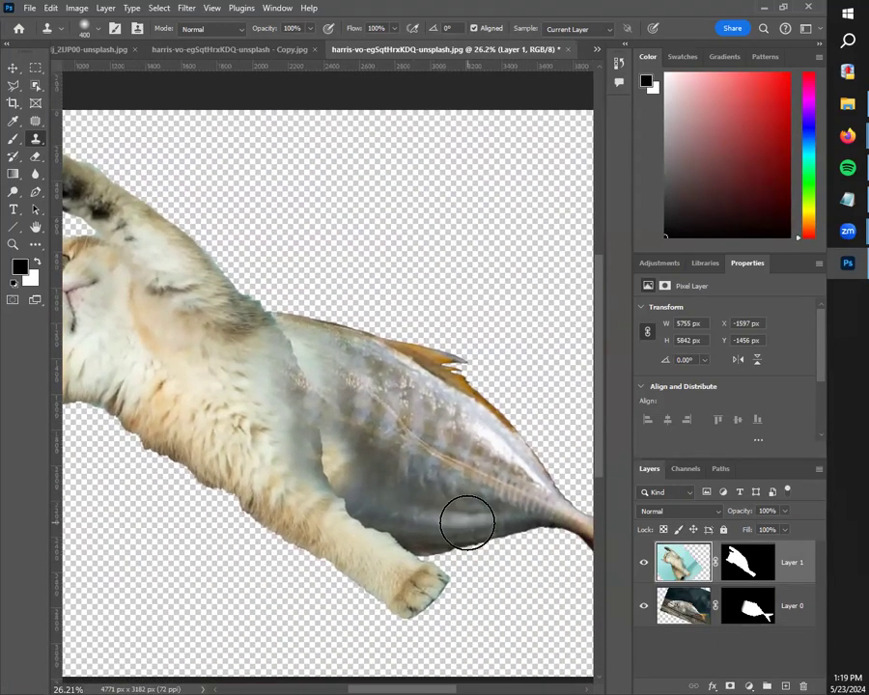
{"action": "mouse_move", "coordinate": [301, 350]}
{"action": "left_mouse_down"}
{"action": "mouse_move", "coordinate": [319, 443]}
{"action": "mouse_move", "coordinate": [304, 384]}
{"action": "left_mouse_up"}
{"action": "mouse_move", "coordinate": [274, 340]}
{"action": "left_mouse_down"}
{"action": "mouse_move", "coordinate": [306, 415]}
{"action": "mouse_move", "coordinate": [271, 329]}
{"action": "mouse_move", "coordinate": [244, 311]}
{"action": "mouse_move", "coordinate": [214, 266]}
{"action": "mouse_move", "coordinate": [193, 279]}
{"action": "mouse_move", "coordinate": [213, 307]}
{"action": "mouse_move", "coordinate": [255, 321]}
{"action": "mouse_move", "coordinate": [282, 343]}
{"action": "mouse_move", "coordinate": [313, 425]}
{"action": "left_mouse_up"}
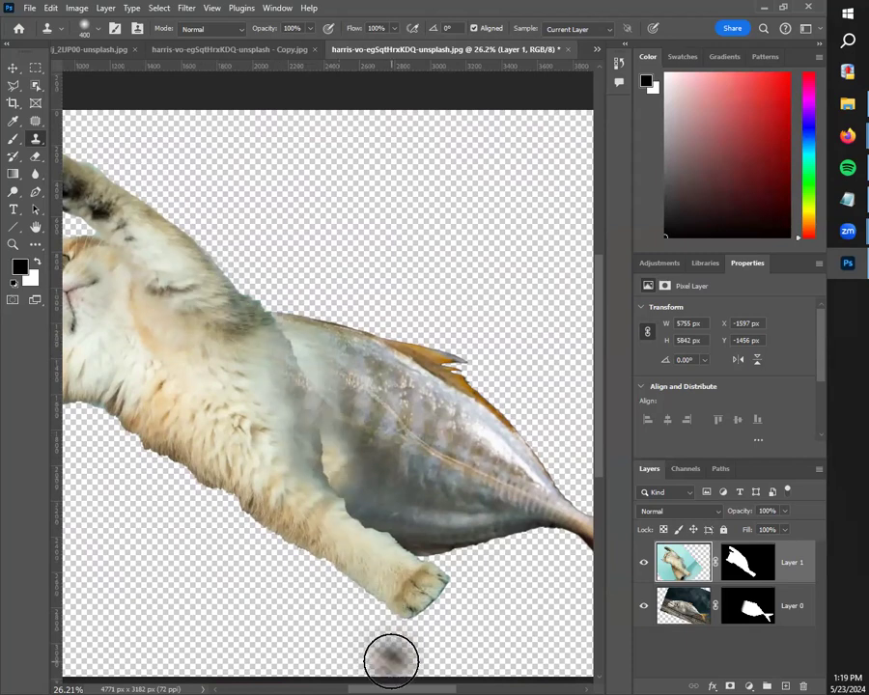
{"action": "left_click_drag", "start_coordinate": [349, 604], "coordinate": [356, 568]}
{"action": "scroll", "coordinate": [400, 563], "scroll_direction": "down", "scroll_amount": 5}
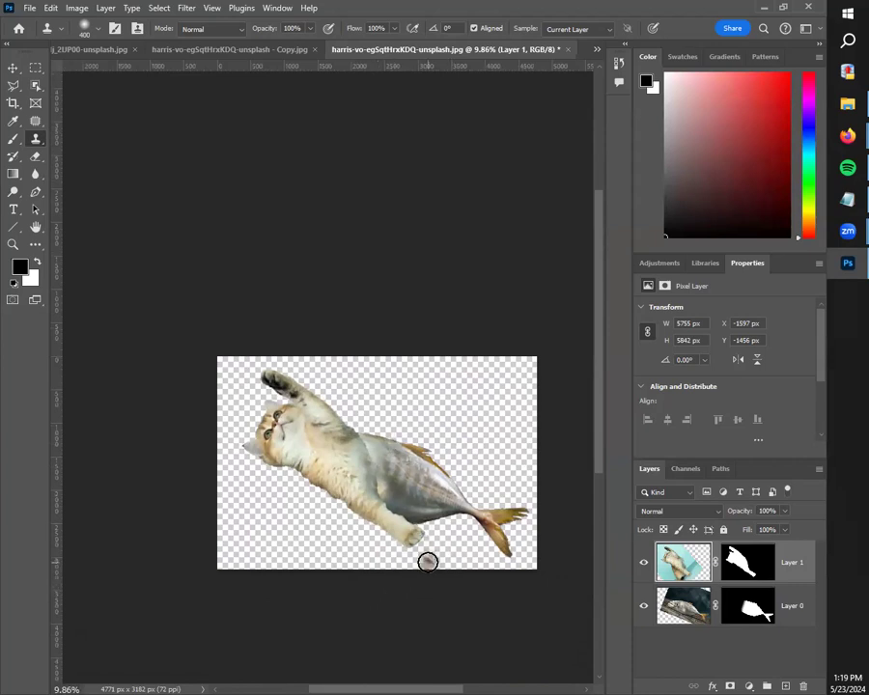
{"action": "scroll", "coordinate": [415, 551], "scroll_direction": "up", "scroll_amount": 10}
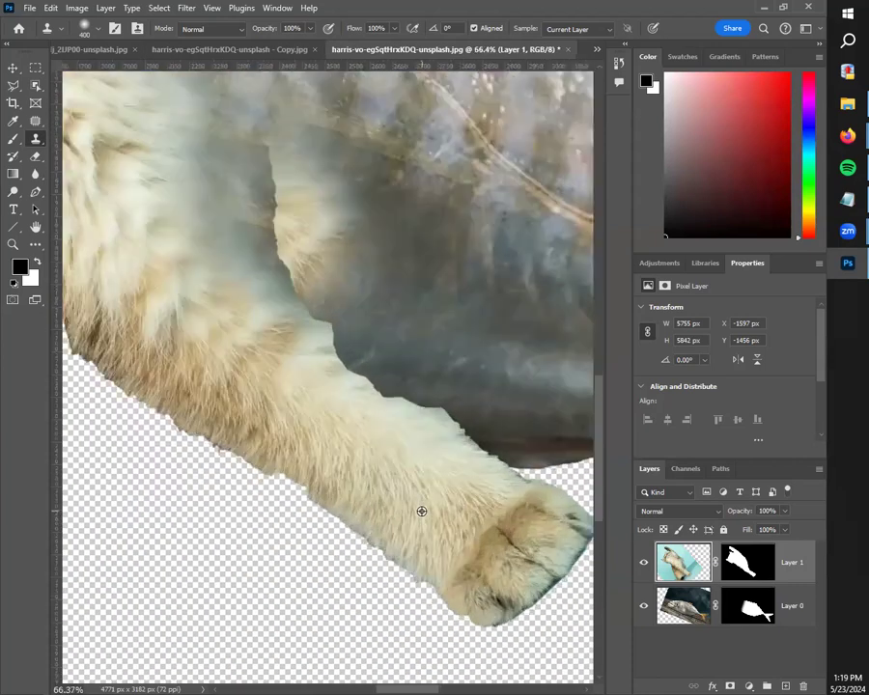
{"action": "left_click_drag", "start_coordinate": [394, 513], "coordinate": [432, 560]}
{"action": "left_click_drag", "start_coordinate": [438, 500], "coordinate": [467, 488]}
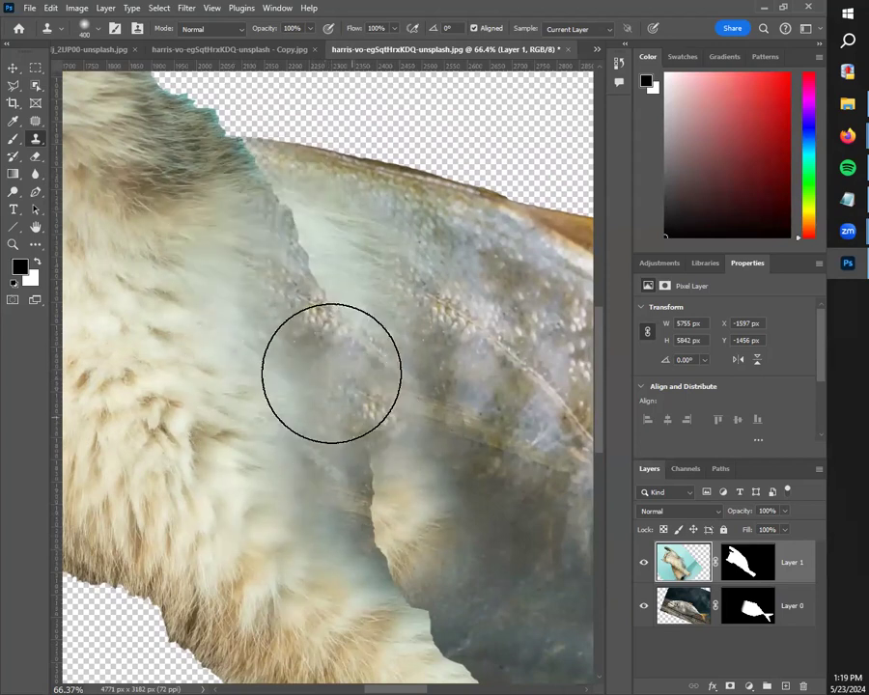
Clone the cat's fur from Layer 1 onto the fish beside the seam on Layer 0, and reselect Layer 1.
{"action": "scroll", "coordinate": [341, 390], "scroll_direction": "down", "scroll_amount": 2}
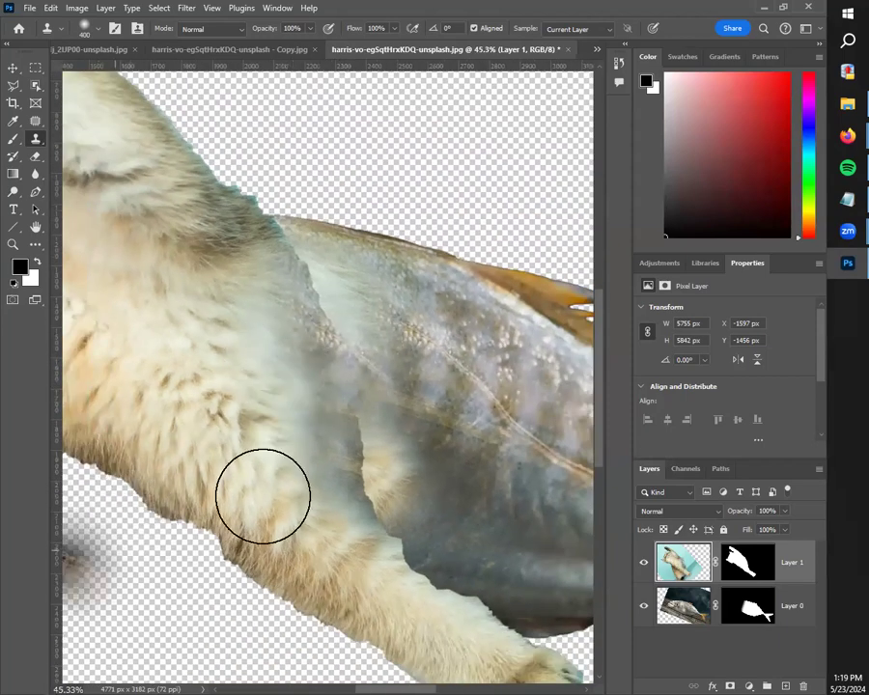
{"action": "mouse_move", "coordinate": [342, 410]}
{"action": "left_mouse_down"}
{"action": "mouse_move", "coordinate": [381, 420]}
{"action": "mouse_move", "coordinate": [346, 409]}
{"action": "mouse_move", "coordinate": [331, 386]}
{"action": "mouse_move", "coordinate": [343, 376]}
{"action": "mouse_move", "coordinate": [353, 444]}
{"action": "mouse_move", "coordinate": [319, 384]}
{"action": "mouse_move", "coordinate": [339, 378]}
{"action": "mouse_move", "coordinate": [359, 435]}
{"action": "mouse_move", "coordinate": [428, 498]}
{"action": "mouse_move", "coordinate": [351, 404]}
{"action": "mouse_move", "coordinate": [382, 385]}
{"action": "mouse_move", "coordinate": [342, 355]}
{"action": "left_mouse_up"}
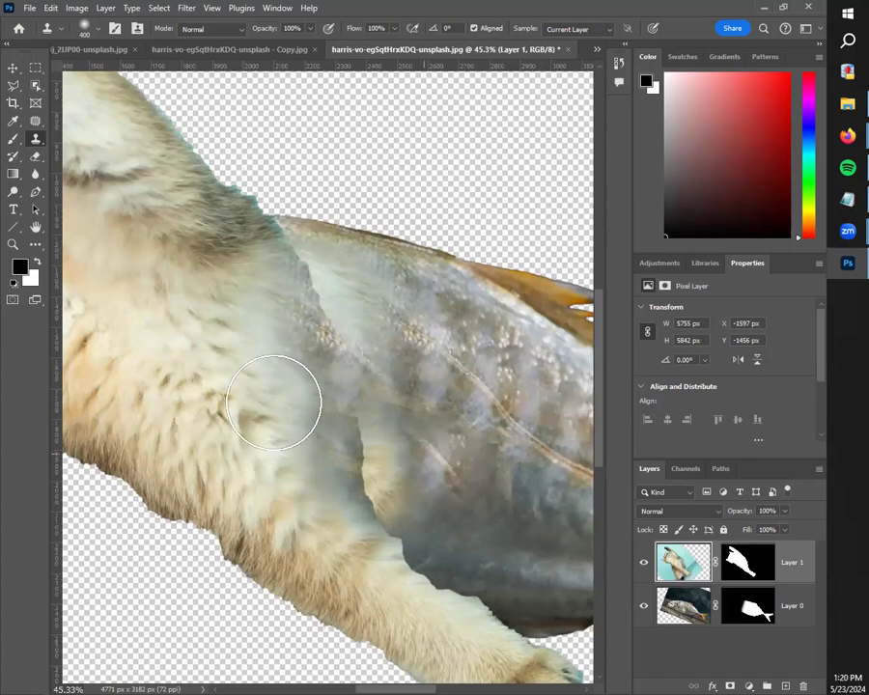
{"action": "left_click", "coordinate": [188, 346], "text": "alt"}
{"action": "left_click_drag", "start_coordinate": [313, 352], "coordinate": [317, 356]}
{"action": "left_click", "coordinate": [684, 605]}
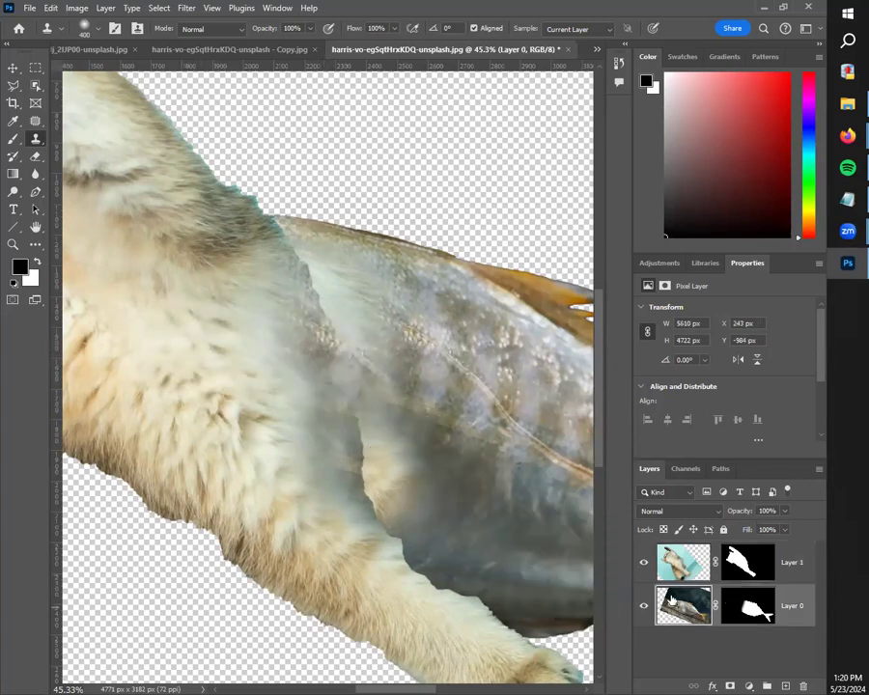
{"action": "mouse_move", "coordinate": [385, 433]}
{"action": "left_mouse_down"}
{"action": "mouse_move", "coordinate": [368, 458]}
{"action": "mouse_move", "coordinate": [354, 421]}
{"action": "left_mouse_up"}
{"action": "mouse_move", "coordinate": [449, 438]}
{"action": "left_mouse_down"}
{"action": "mouse_move", "coordinate": [456, 500]}
{"action": "mouse_move", "coordinate": [480, 516]}
{"action": "mouse_move", "coordinate": [453, 500]}
{"action": "mouse_move", "coordinate": [399, 430]}
{"action": "mouse_move", "coordinate": [417, 409]}
{"action": "mouse_move", "coordinate": [373, 371]}
{"action": "mouse_move", "coordinate": [372, 351]}
{"action": "mouse_move", "coordinate": [376, 375]}
{"action": "mouse_move", "coordinate": [467, 490]}
{"action": "mouse_move", "coordinate": [429, 442]}
{"action": "mouse_move", "coordinate": [399, 438]}
{"action": "mouse_move", "coordinate": [406, 447]}
{"action": "mouse_move", "coordinate": [415, 429]}
{"action": "mouse_move", "coordinate": [408, 465]}
{"action": "mouse_move", "coordinate": [435, 446]}
{"action": "mouse_move", "coordinate": [383, 473]}
{"action": "mouse_move", "coordinate": [429, 450]}
{"action": "mouse_move", "coordinate": [393, 464]}
{"action": "mouse_move", "coordinate": [439, 465]}
{"action": "mouse_move", "coordinate": [466, 529]}
{"action": "mouse_move", "coordinate": [437, 504]}
{"action": "mouse_move", "coordinate": [477, 509]}
{"action": "mouse_move", "coordinate": [460, 504]}
{"action": "mouse_move", "coordinate": [430, 466]}
{"action": "mouse_move", "coordinate": [469, 520]}
{"action": "mouse_move", "coordinate": [507, 504]}
{"action": "mouse_move", "coordinate": [497, 493]}
{"action": "mouse_move", "coordinate": [451, 492]}
{"action": "left_mouse_up"}
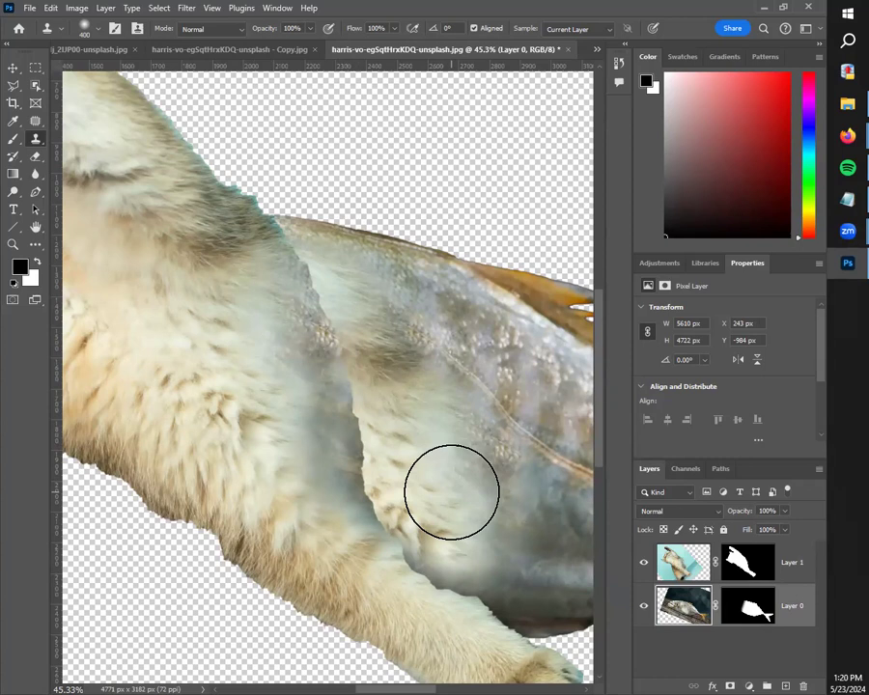
{"action": "mouse_move", "coordinate": [451, 492]}
{"action": "left_mouse_down"}
{"action": "mouse_move", "coordinate": [431, 474]}
{"action": "mouse_move", "coordinate": [452, 476]}
{"action": "mouse_move", "coordinate": [420, 472]}
{"action": "mouse_move", "coordinate": [452, 461]}
{"action": "mouse_move", "coordinate": [308, 384]}
{"action": "left_mouse_up"}
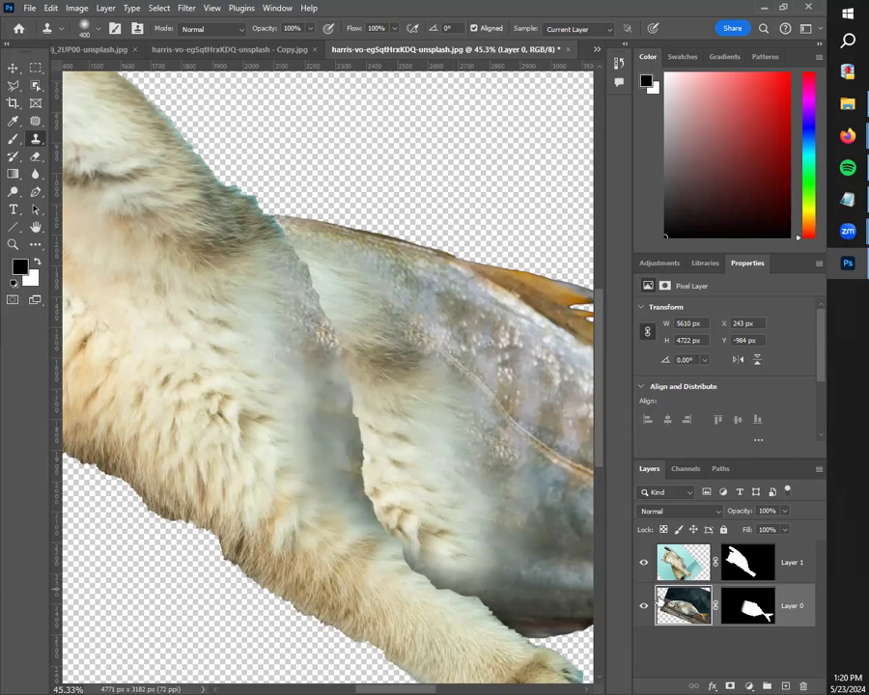
{"action": "left_click", "coordinate": [685, 567]}
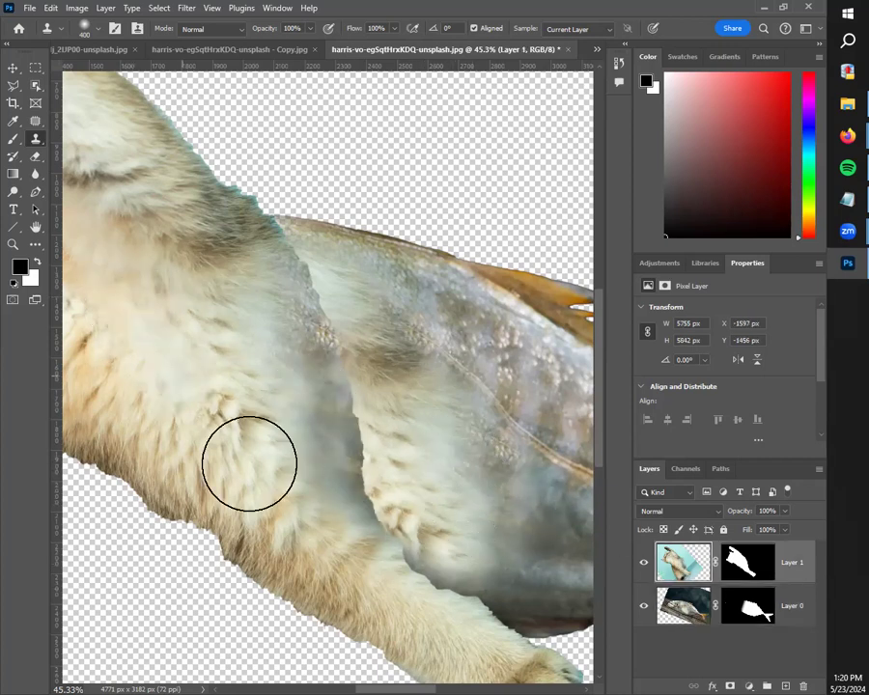
Clone sampled cat fur from Layer 1 over the scale-covered patches along the cat's side of the seam.
{"action": "mouse_move", "coordinate": [523, 477]}
{"action": "left_mouse_down"}
{"action": "mouse_move", "coordinate": [550, 517]}
{"action": "mouse_move", "coordinate": [446, 504]}
{"action": "mouse_move", "coordinate": [425, 645]}
{"action": "mouse_move", "coordinate": [282, 357]}
{"action": "mouse_move", "coordinate": [288, 446]}
{"action": "mouse_move", "coordinate": [367, 564]}
{"action": "mouse_move", "coordinate": [265, 338]}
{"action": "mouse_move", "coordinate": [377, 592]}
{"action": "mouse_move", "coordinate": [392, 606]}
{"action": "mouse_move", "coordinate": [305, 310]}
{"action": "mouse_move", "coordinate": [254, 389]}
{"action": "mouse_move", "coordinate": [422, 601]}
{"action": "left_mouse_up"}
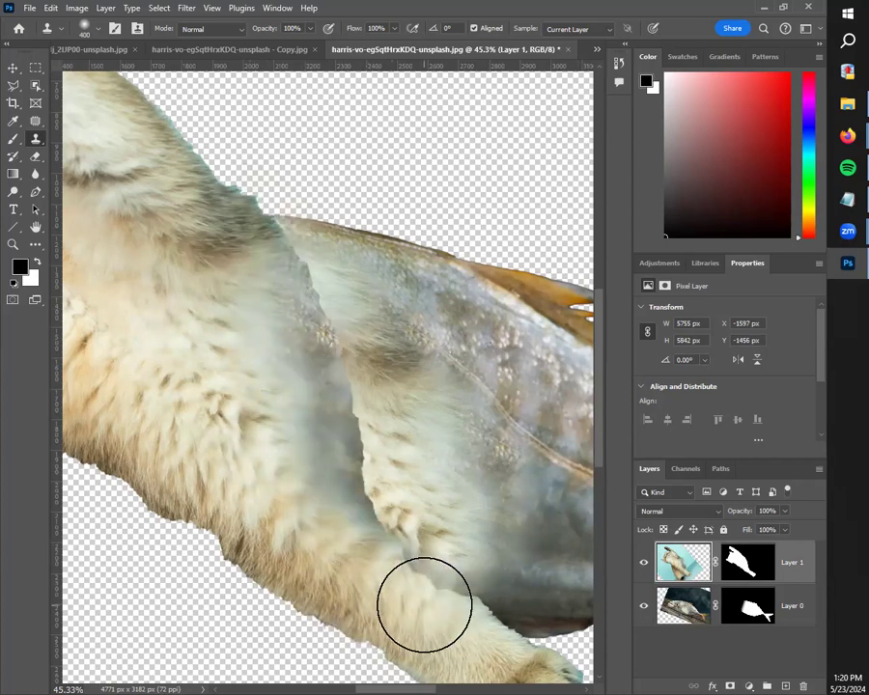
{"action": "left_click", "coordinate": [166, 376], "text": "alt"}
{"action": "mouse_move", "coordinate": [412, 416]}
{"action": "left_mouse_down"}
{"action": "mouse_move", "coordinate": [483, 453]}
{"action": "mouse_move", "coordinate": [313, 382]}
{"action": "left_mouse_up"}
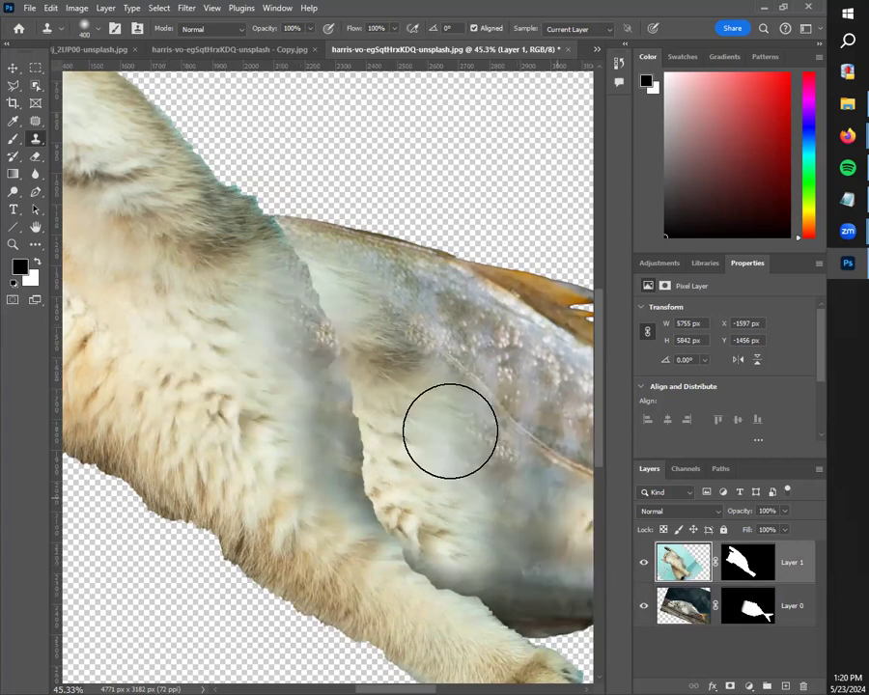
{"action": "mouse_move", "coordinate": [296, 333]}
{"action": "left_mouse_down"}
{"action": "mouse_move", "coordinate": [308, 390]}
{"action": "mouse_move", "coordinate": [296, 387]}
{"action": "mouse_move", "coordinate": [323, 478]}
{"action": "left_mouse_up"}
{"action": "left_click", "coordinate": [246, 389], "text": "alt"}
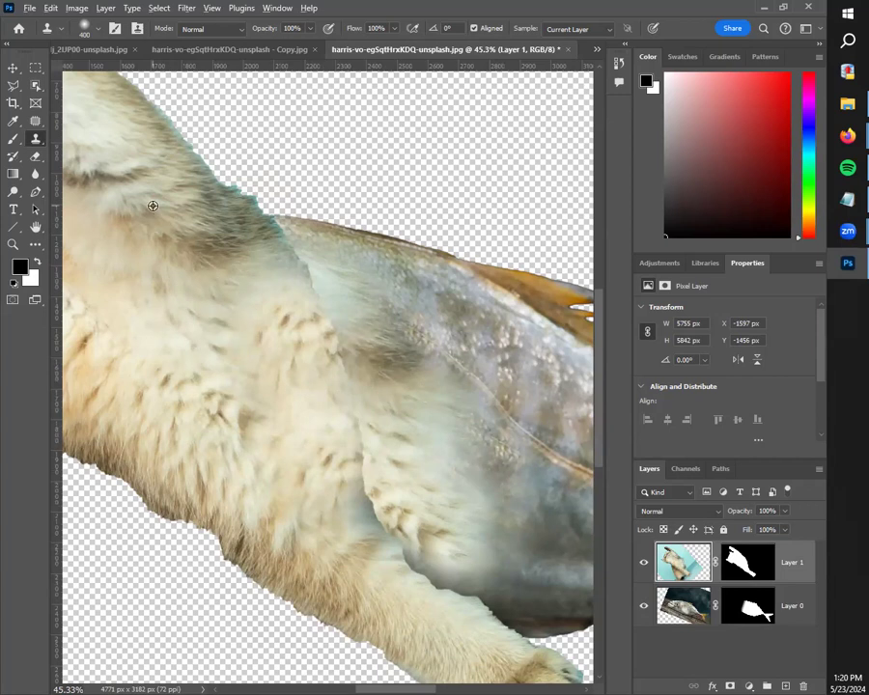
{"action": "left_click", "coordinate": [190, 231], "text": "alt"}
{"action": "mouse_move", "coordinate": [282, 274]}
{"action": "left_mouse_down"}
{"action": "mouse_move", "coordinate": [269, 269]}
{"action": "mouse_move", "coordinate": [286, 288]}
{"action": "mouse_move", "coordinate": [263, 283]}
{"action": "left_mouse_up"}
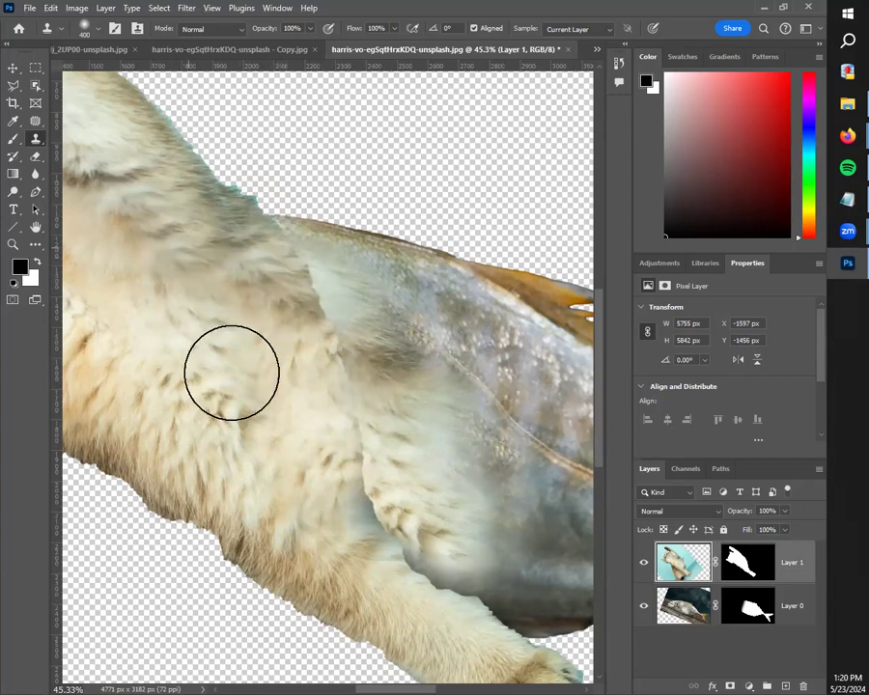
Examine the fur blend along the cat-fish seam, both up close and in the whole composite.
{"action": "scroll", "coordinate": [256, 434], "scroll_direction": "down", "scroll_amount": 3}
{"action": "left_click_drag", "start_coordinate": [258, 470], "coordinate": [332, 490]}
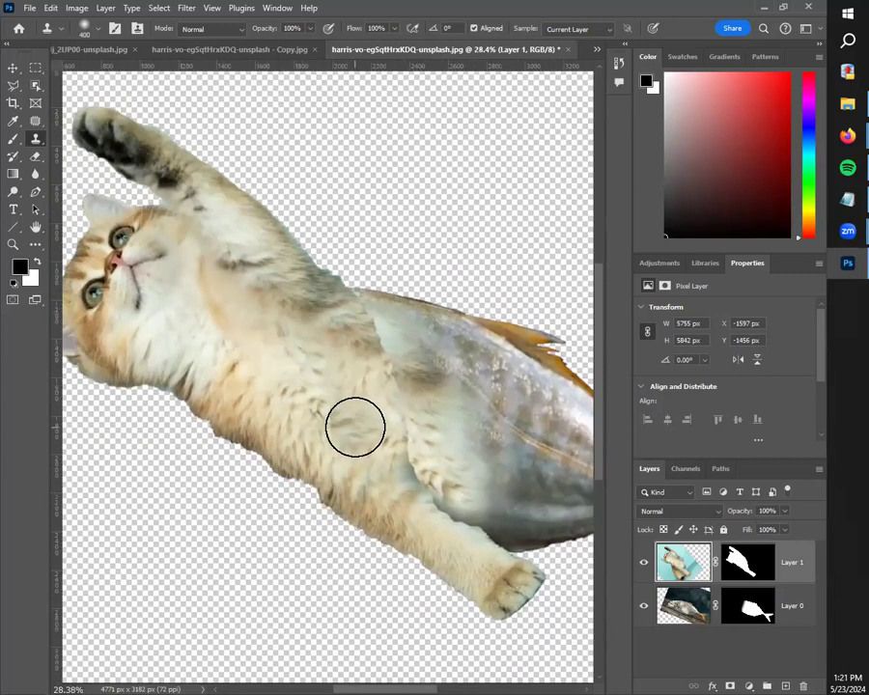
{"action": "scroll", "coordinate": [353, 415], "scroll_direction": "up", "scroll_amount": 3}
{"action": "mouse_move", "coordinate": [351, 405]}
{"action": "left_mouse_down"}
{"action": "mouse_move", "coordinate": [243, 479]}
{"action": "mouse_move", "coordinate": [253, 425]}
{"action": "left_mouse_up"}
{"action": "scroll", "coordinate": [269, 472], "scroll_direction": "up", "scroll_amount": 1}
{"action": "scroll", "coordinate": [415, 548], "scroll_direction": "down", "scroll_amount": 1}
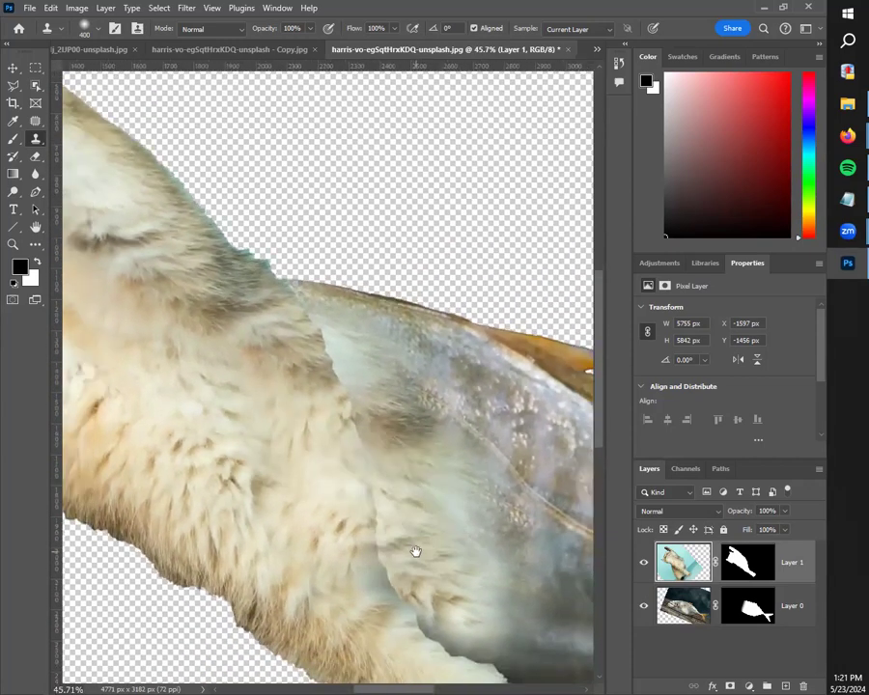
{"action": "left_click_drag", "start_coordinate": [415, 548], "coordinate": [329, 472]}
{"action": "scroll", "coordinate": [347, 541], "scroll_direction": "down", "scroll_amount": 2}
{"action": "left_click_drag", "start_coordinate": [283, 527], "coordinate": [337, 555]}
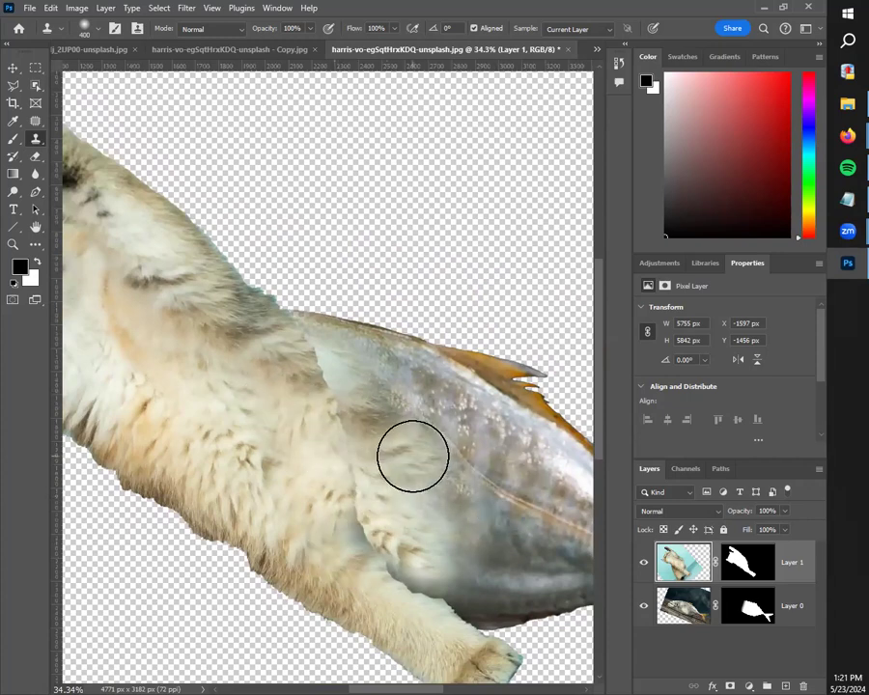
{"action": "scroll", "coordinate": [405, 425], "scroll_direction": "down", "scroll_amount": 4}
With the Move tool, alternately select the fish and cat layers on the canvas to show where the two meet.
{"action": "left_click", "coordinate": [12, 68]}
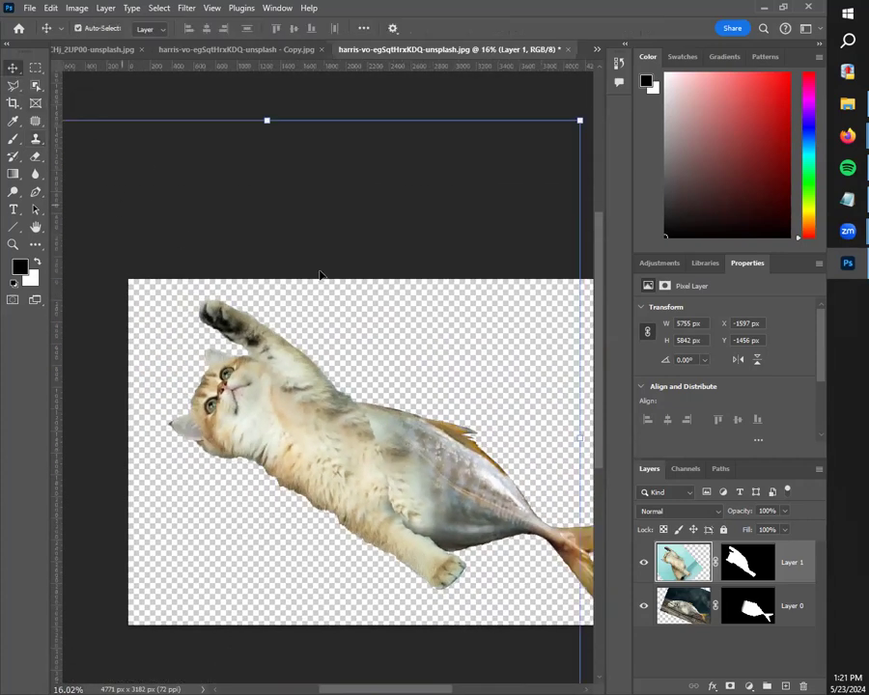
{"action": "left_click", "coordinate": [398, 103]}
{"action": "scroll", "coordinate": [416, 484], "scroll_direction": "up", "scroll_amount": 14}
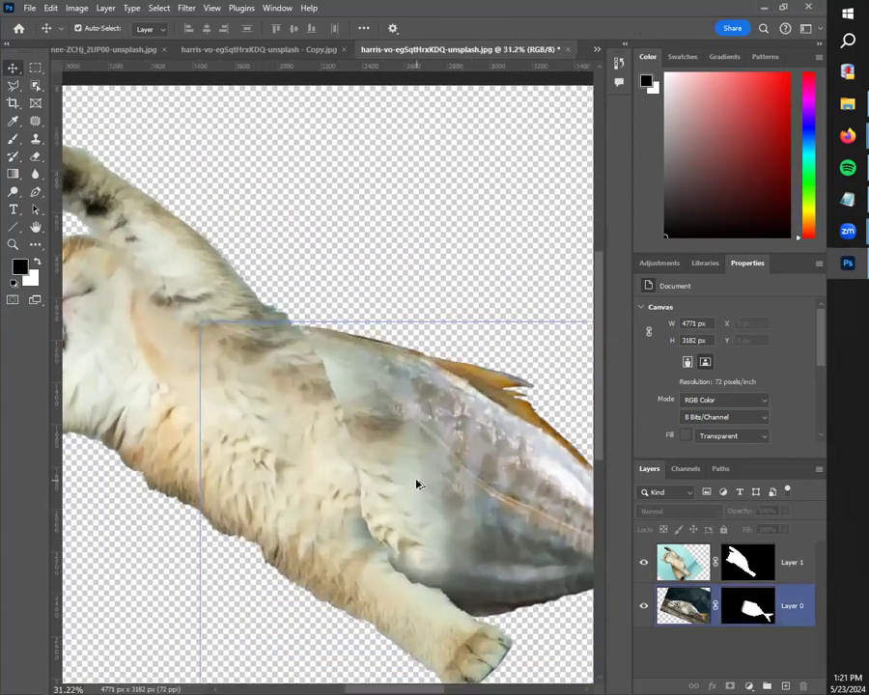
{"action": "scroll", "coordinate": [415, 484], "scroll_direction": "down", "scroll_amount": 6}
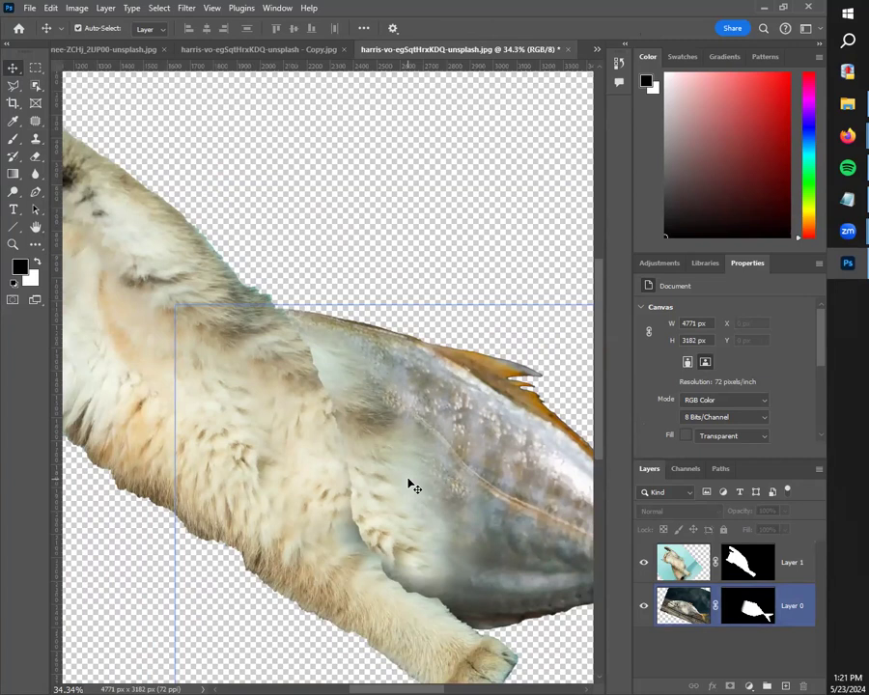
{"action": "left_click", "coordinate": [286, 437]}
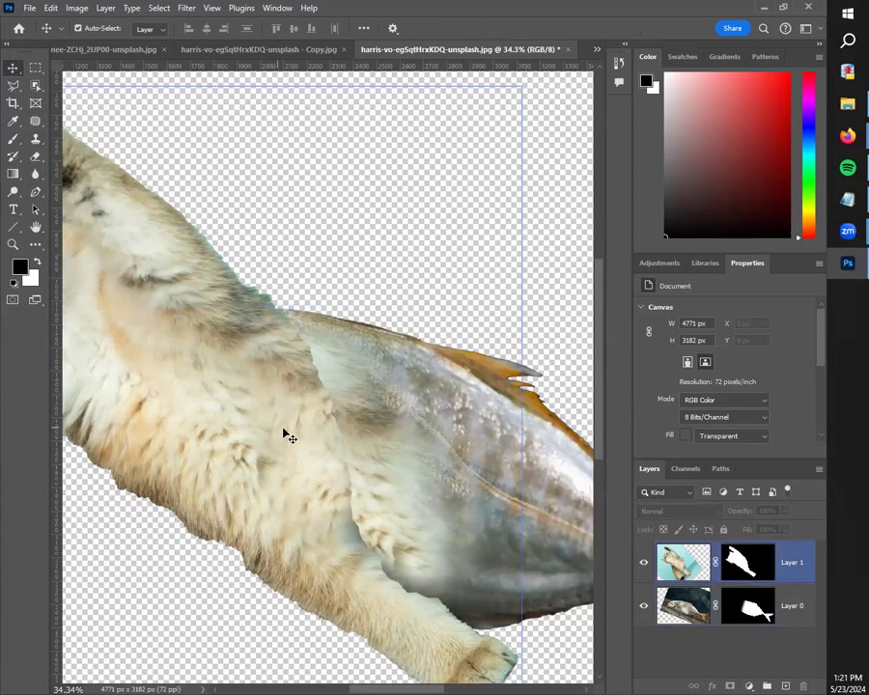
{"action": "left_click", "coordinate": [441, 438]}
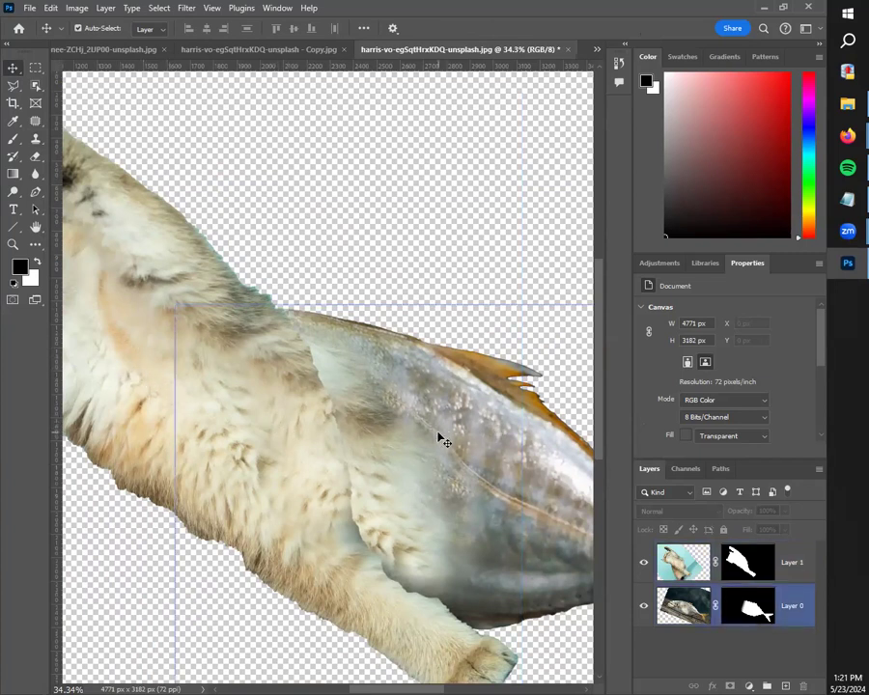
{"action": "left_click", "coordinate": [332, 424]}
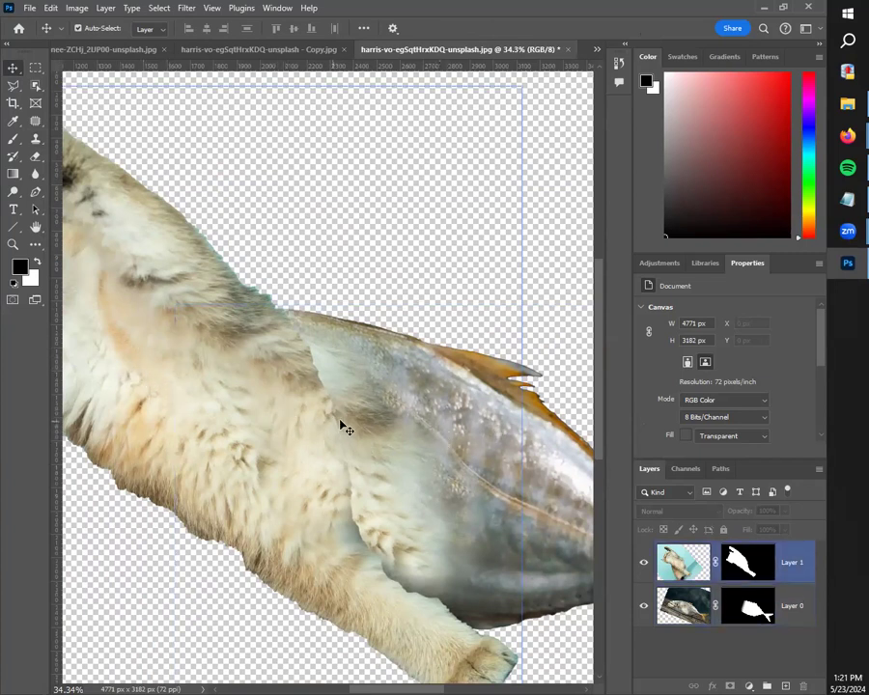
{"action": "left_click", "coordinate": [413, 475]}
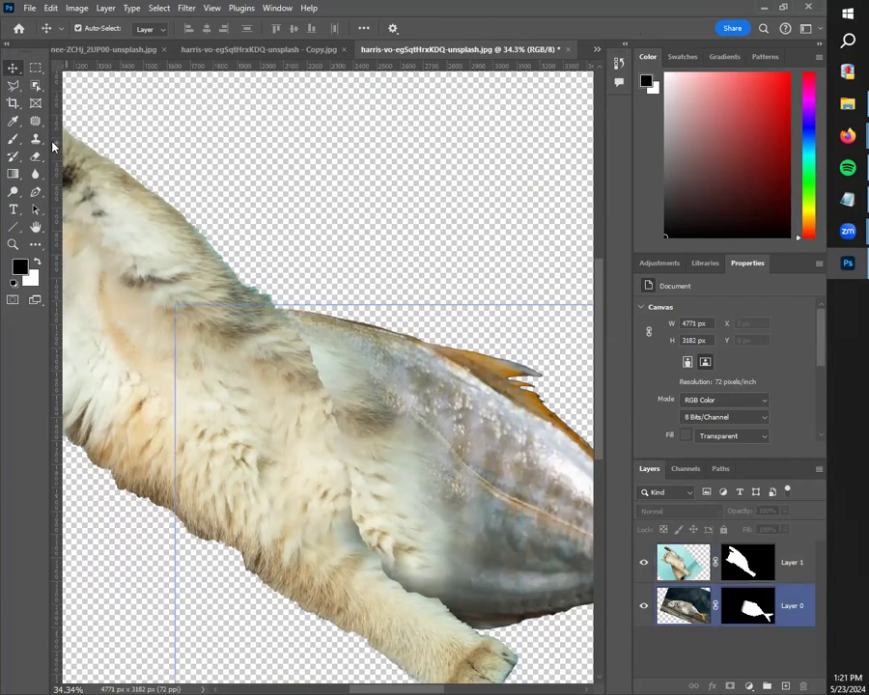
Activate the Patch Tool from the healing tools.
{"action": "left_click", "coordinate": [37, 121]}
{"action": "right_click", "coordinate": [36, 122]}
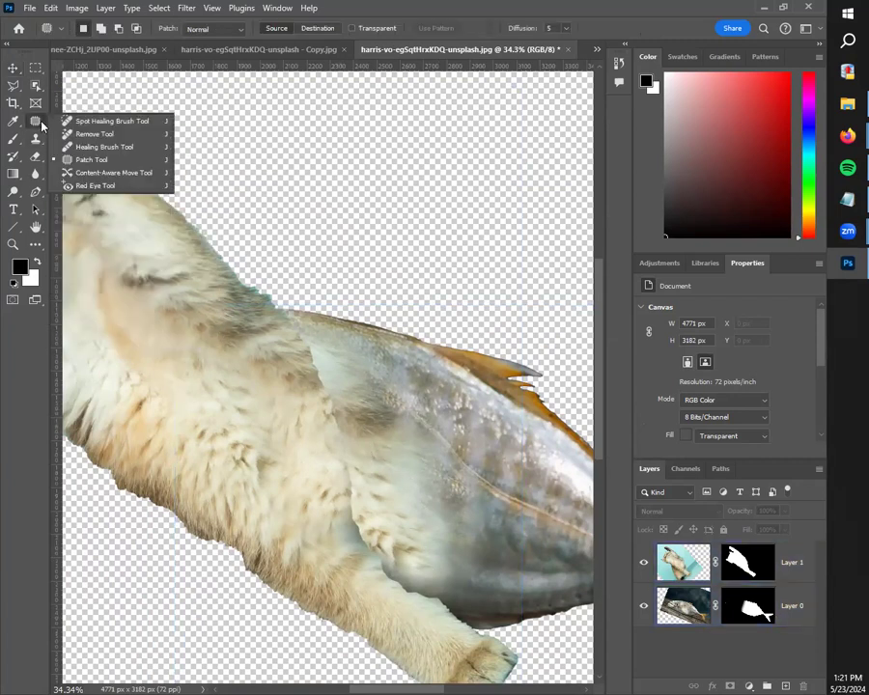
{"action": "left_click", "coordinate": [70, 122]}
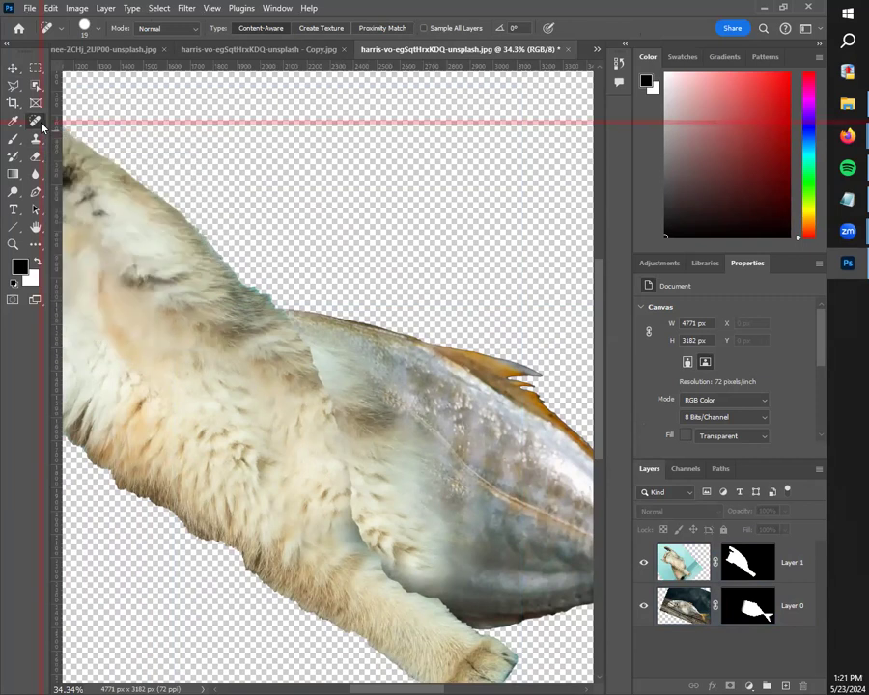
{"action": "right_click", "coordinate": [41, 124]}
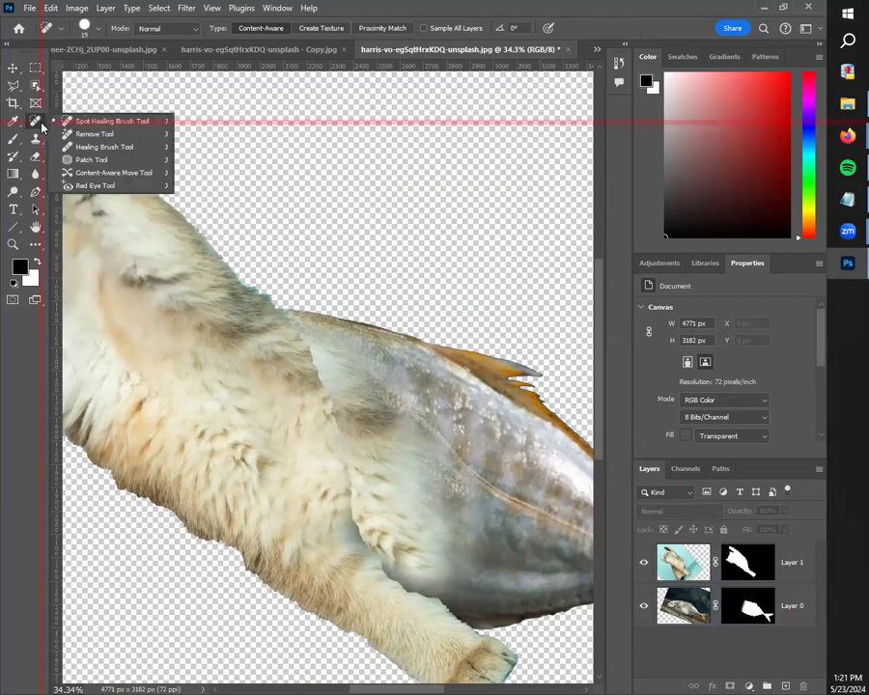
{"action": "left_click", "coordinate": [118, 160]}
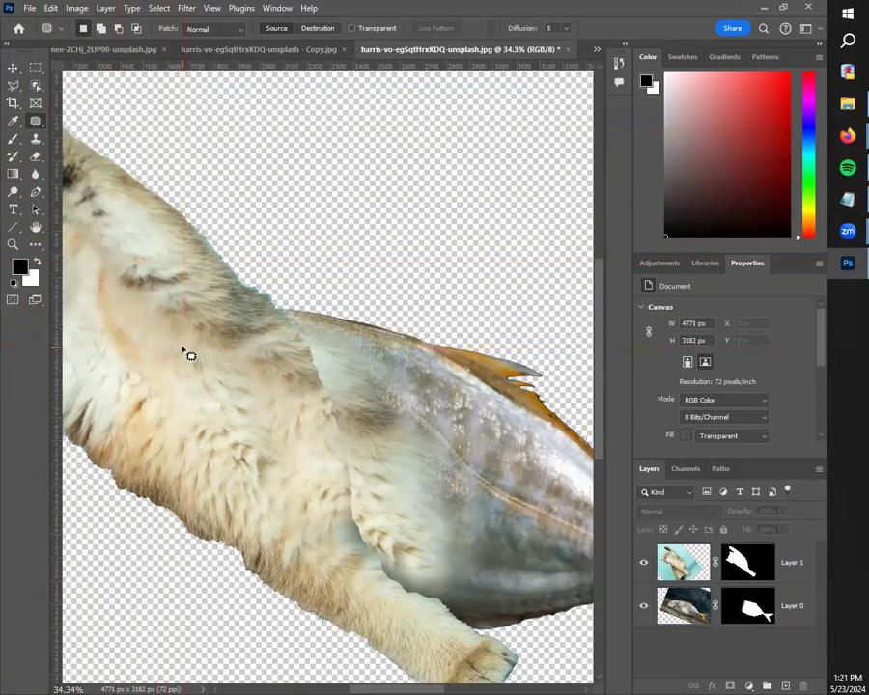
Group Layer 1 and Layer 0 together and duplicate the group.
{"action": "left_click", "coordinate": [791, 570]}
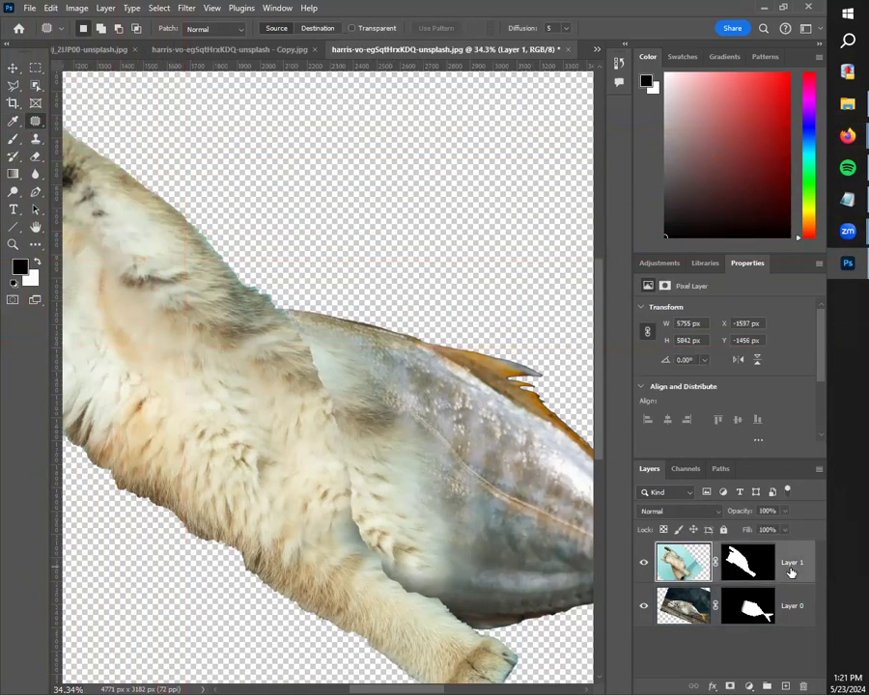
{"action": "left_click", "coordinate": [793, 624], "text": "shift"}
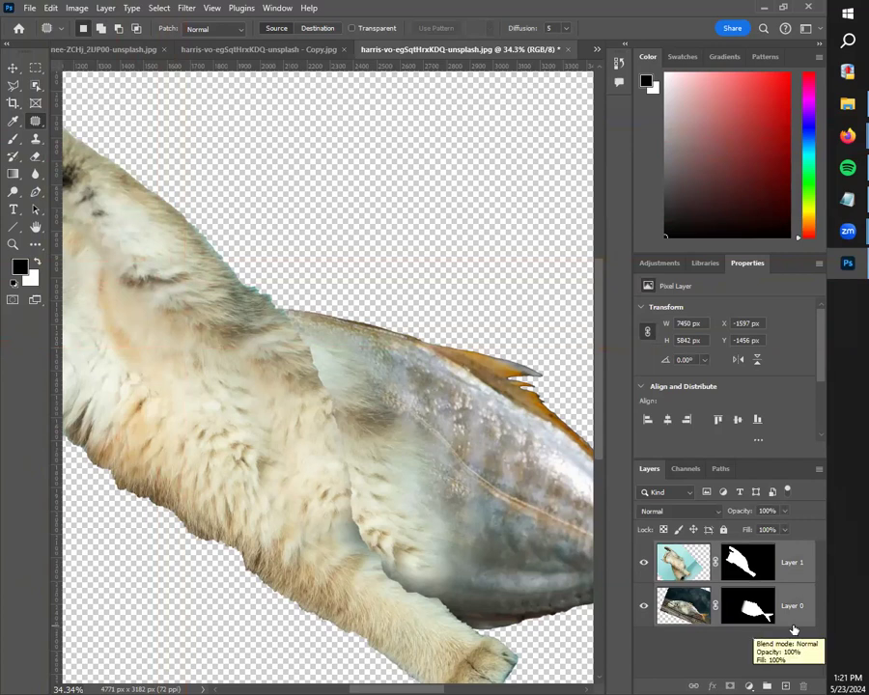
{"action": "key", "text": "ctrl+g"}
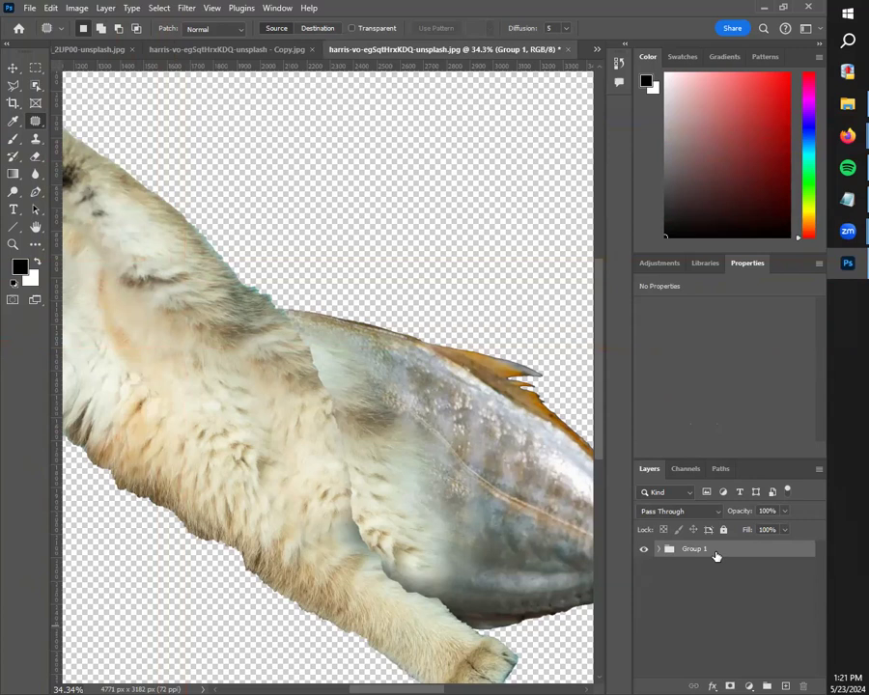
{"action": "key", "text": "ctrl+j"}
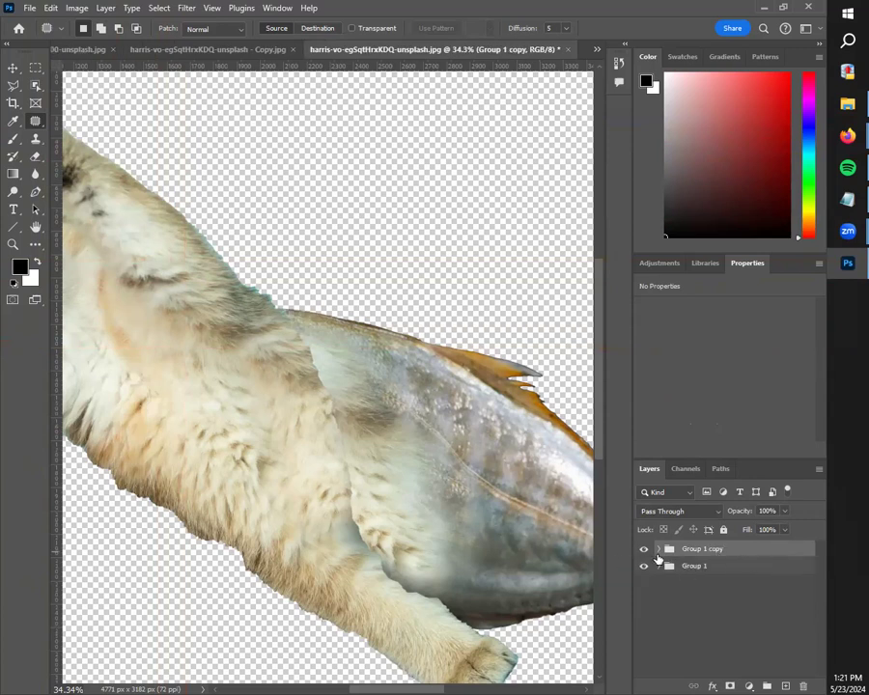
Expand the duplicated group and select both of its masked layers, the cat and the fish.
{"action": "left_click", "coordinate": [659, 550]}
{"action": "left_click", "coordinate": [714, 583]}
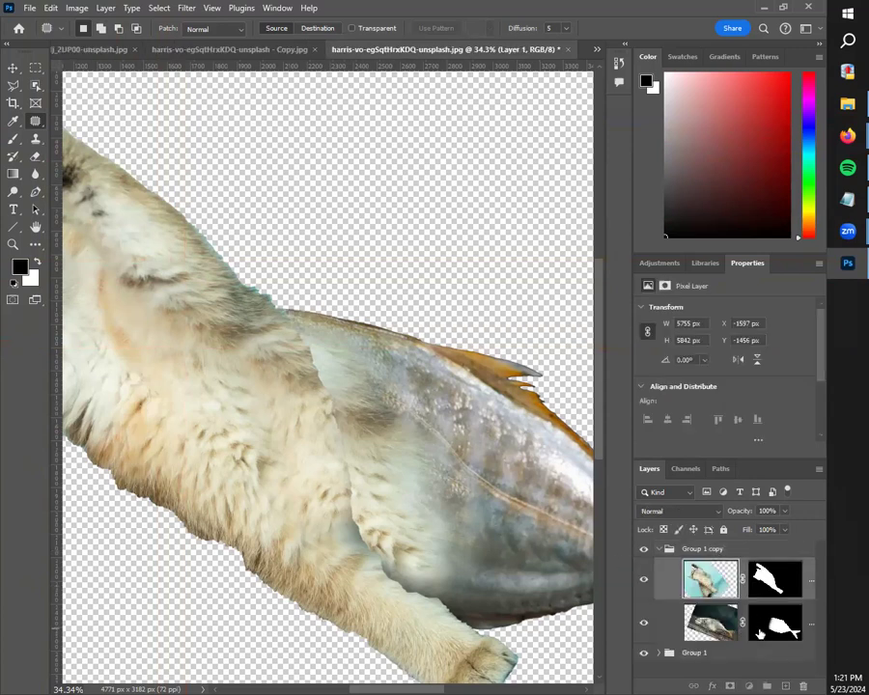
{"action": "left_click", "coordinate": [765, 629]}
{"action": "left_click", "coordinate": [710, 623]}
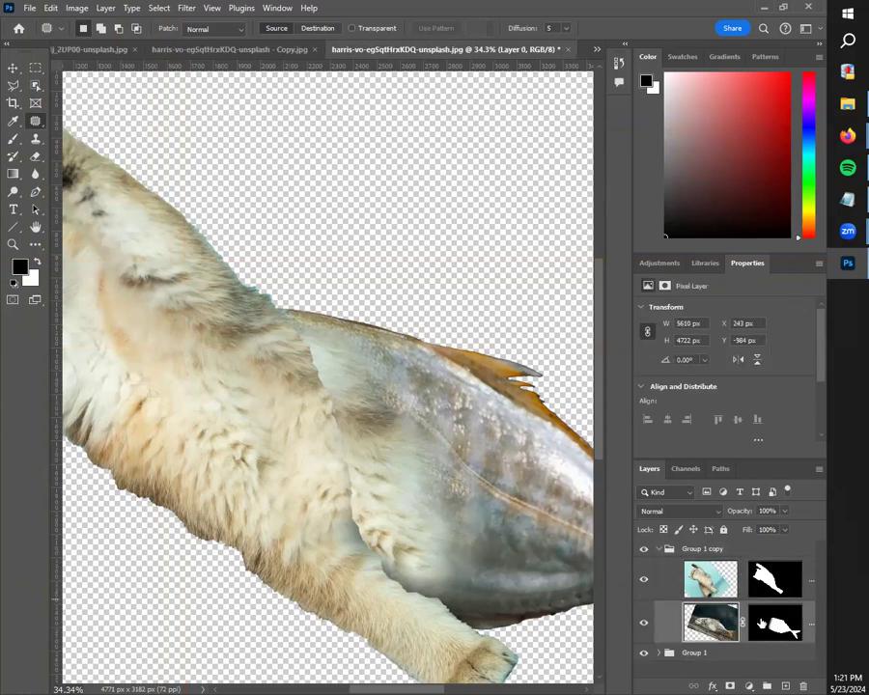
{"action": "left_click", "coordinate": [710, 577], "text": "shift"}
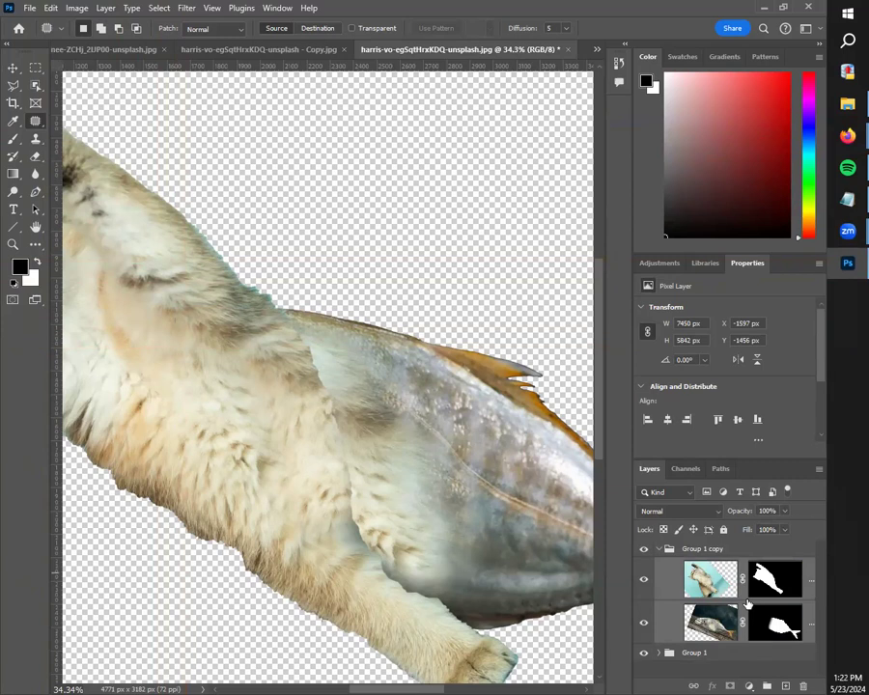
Make the layer list taller and check the contents of the original Group 1, leaving it collapsed.
{"action": "scroll", "coordinate": [504, 369], "scroll_direction": "down", "scroll_amount": 3}
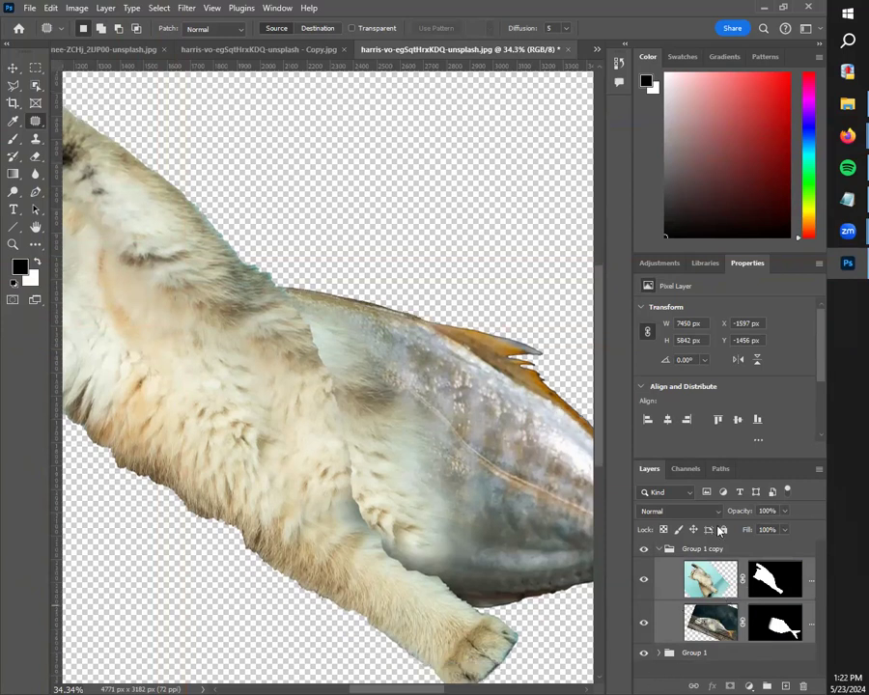
{"action": "left_click_drag", "start_coordinate": [749, 454], "coordinate": [701, 353]}
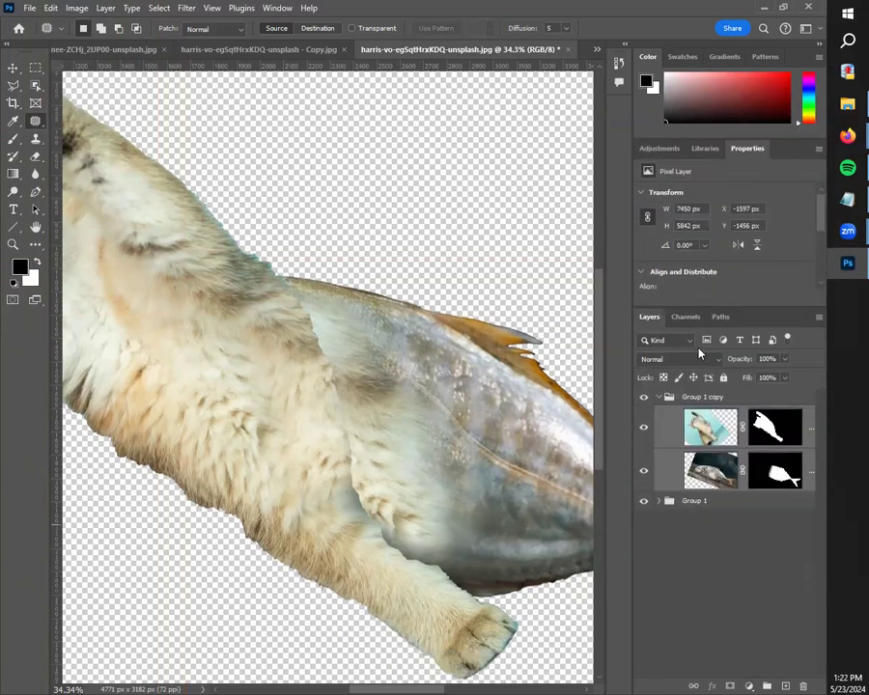
{"action": "left_click", "coordinate": [661, 501]}
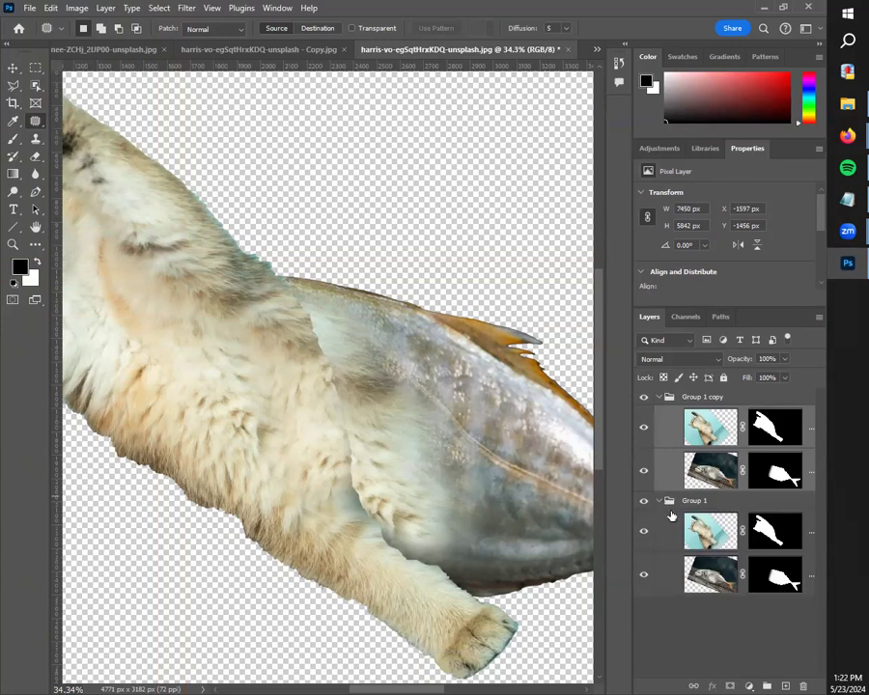
{"action": "left_click", "coordinate": [660, 501]}
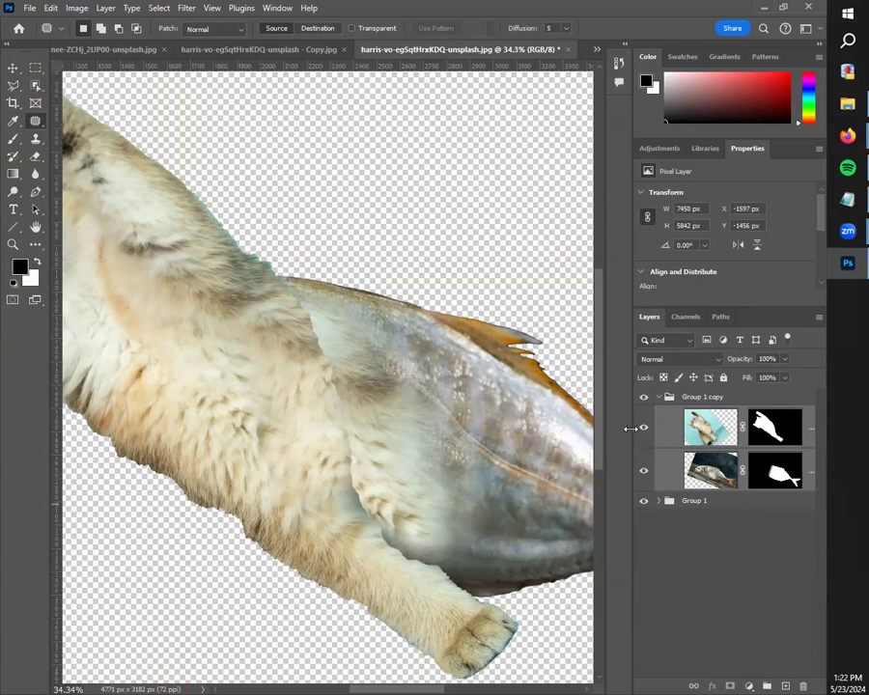
Widen the layer list and merge Group 1 copy into a single pixel layer.
{"action": "left_click_drag", "start_coordinate": [634, 434], "coordinate": [558, 425]}
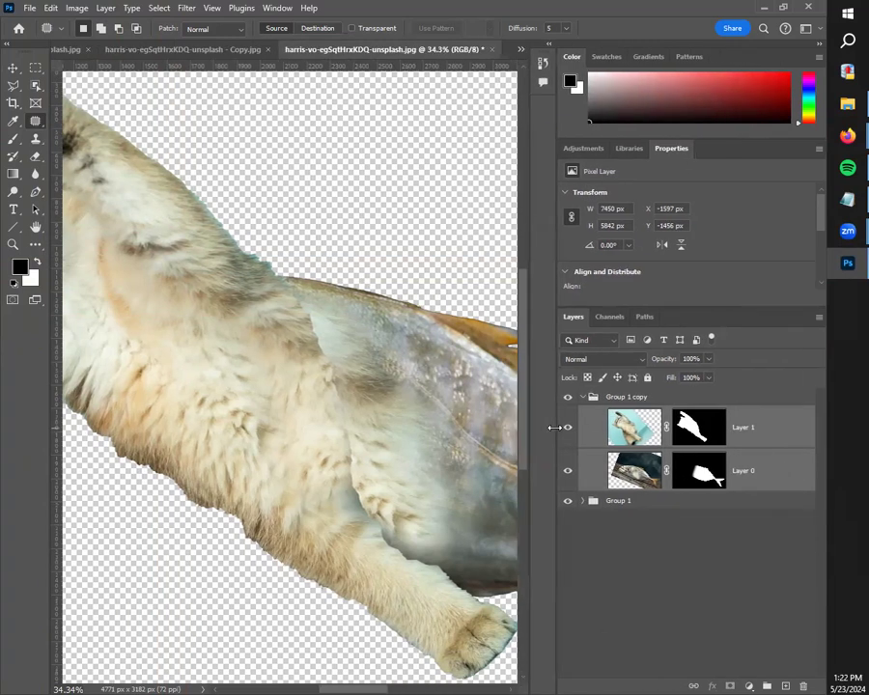
{"action": "right_click", "coordinate": [641, 400]}
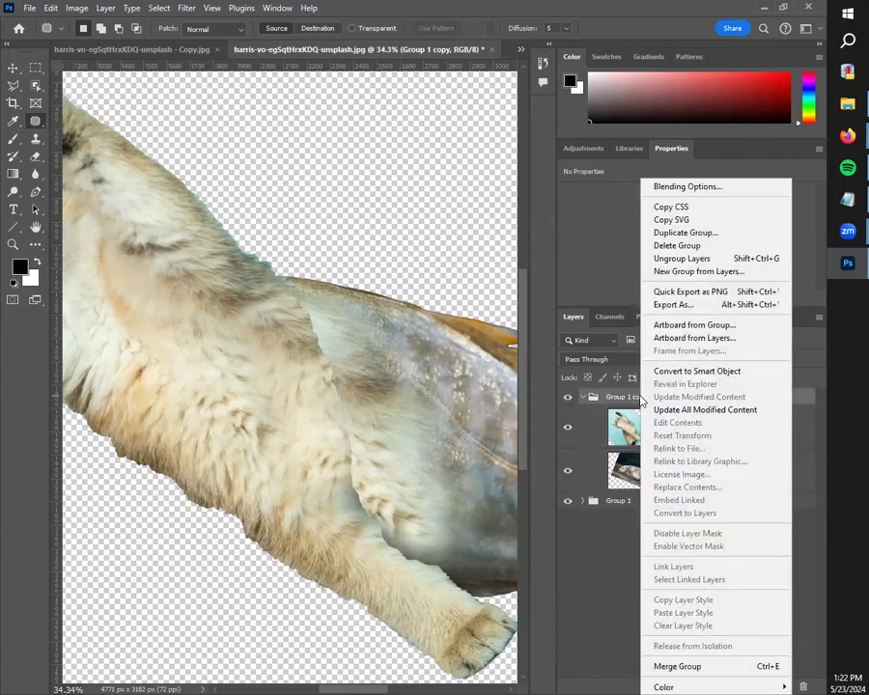
{"action": "left_click", "coordinate": [743, 670]}
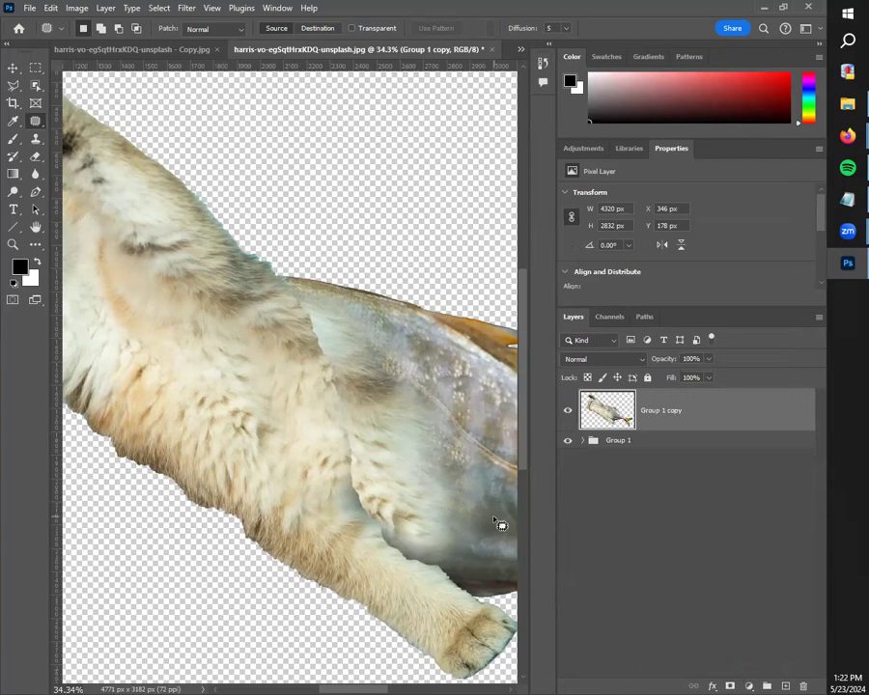
Outline a round area about 358 by 382 px on the cat's belly and patch it with fur from just below.
{"action": "scroll", "coordinate": [337, 463], "scroll_direction": "down", "scroll_amount": 3}
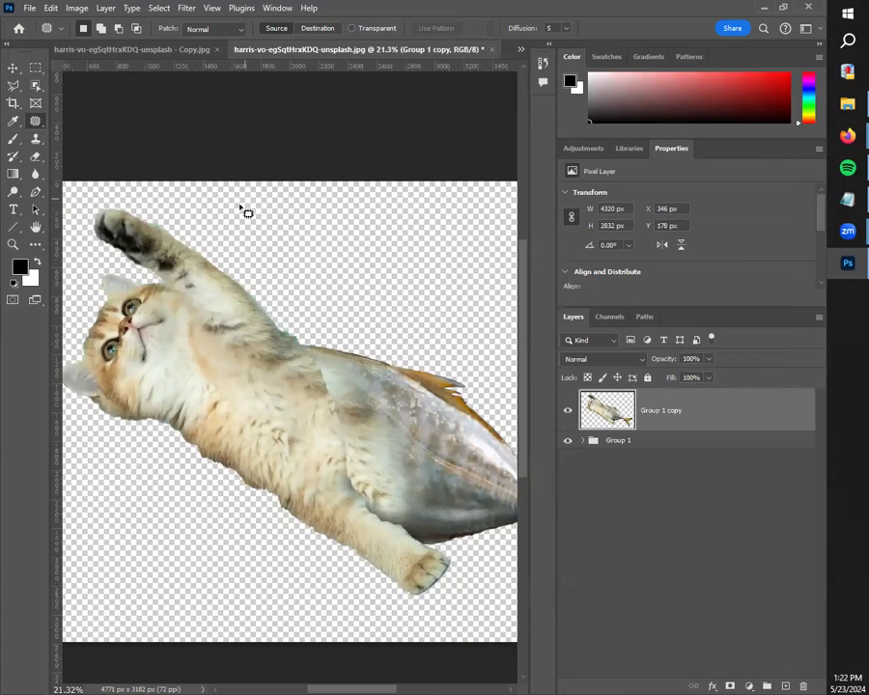
{"action": "scroll", "coordinate": [376, 462], "scroll_direction": "up", "scroll_amount": 4}
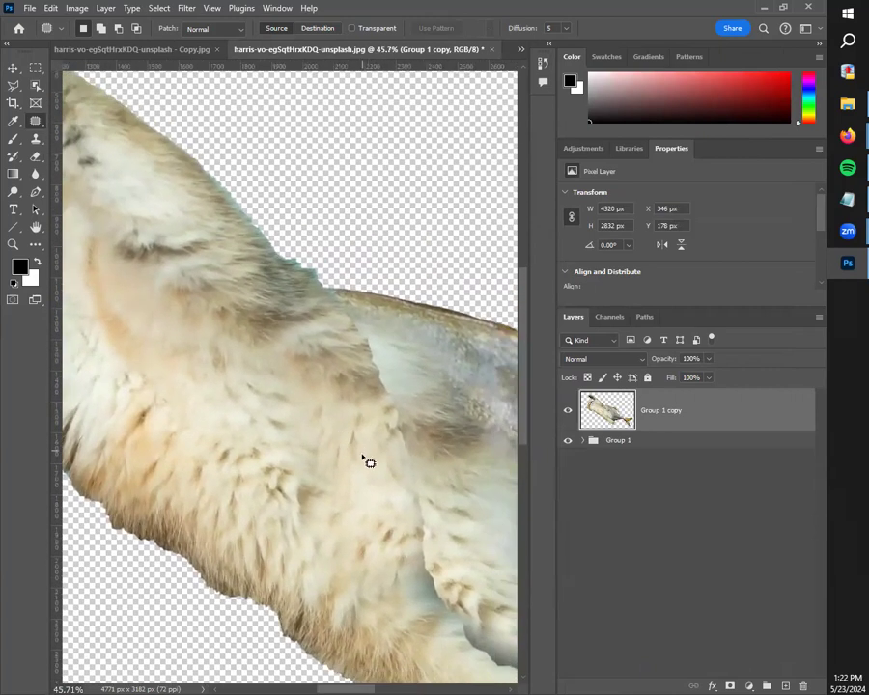
{"action": "mouse_move", "coordinate": [280, 362]}
{"action": "left_mouse_down"}
{"action": "mouse_move", "coordinate": [241, 474]}
{"action": "mouse_move", "coordinate": [316, 395]}
{"action": "left_mouse_up"}
{"action": "left_click_drag", "start_coordinate": [277, 370], "coordinate": [275, 368]}
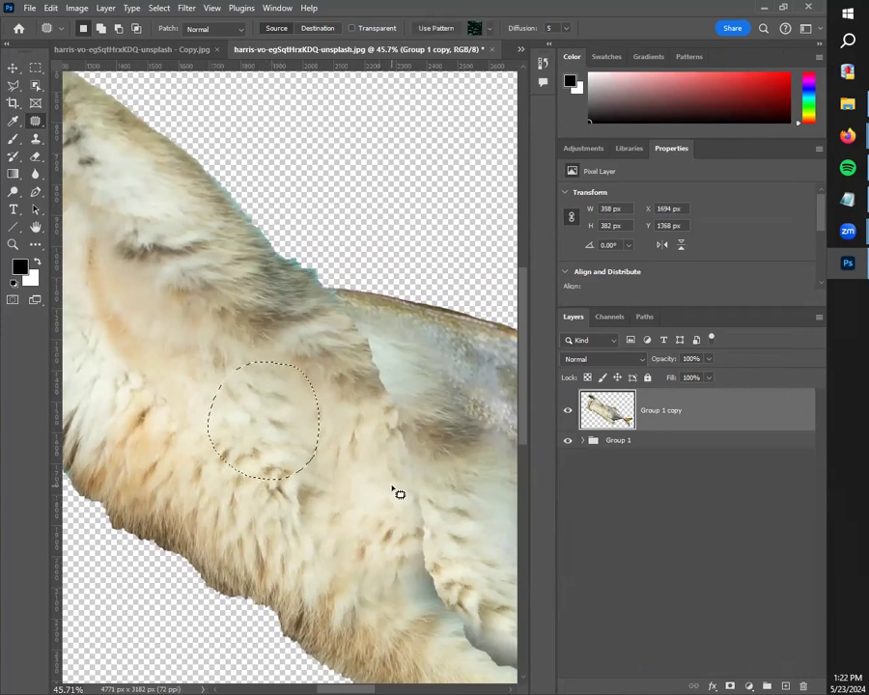
Patch the round selected area on the cat's belly with striped skin from the fish's side, and clear the selection.
{"action": "scroll", "coordinate": [418, 508], "scroll_direction": "down", "scroll_amount": 3}
{"action": "left_click_drag", "start_coordinate": [442, 524], "coordinate": [344, 460]}
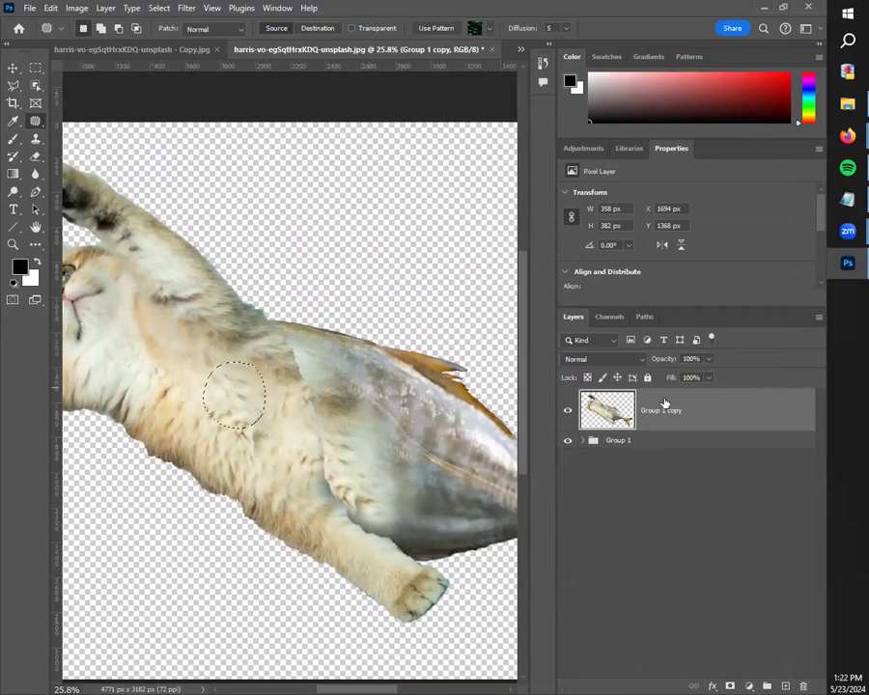
{"action": "left_click", "coordinate": [583, 441]}
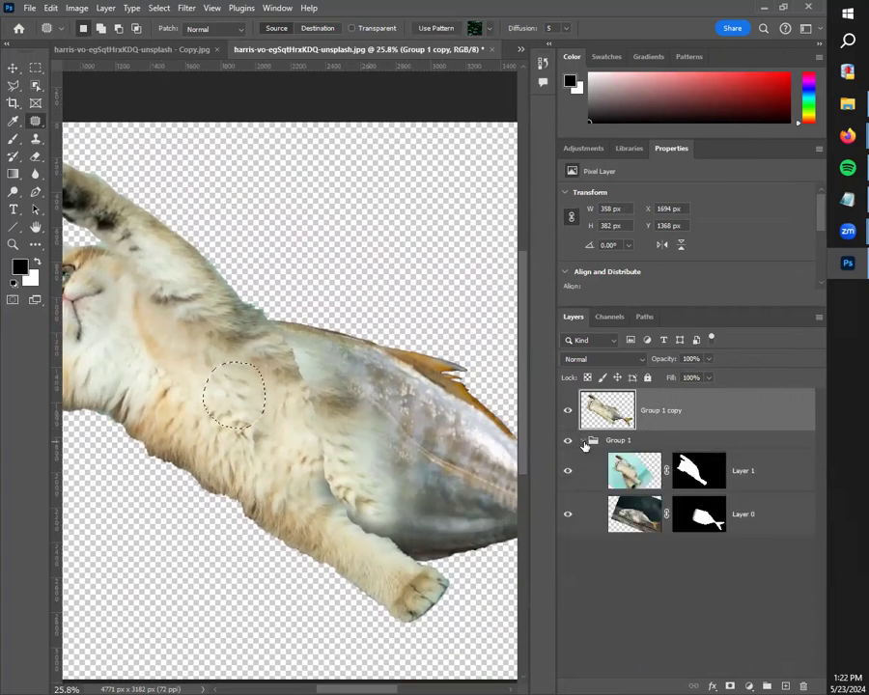
{"action": "left_click", "coordinate": [583, 441]}
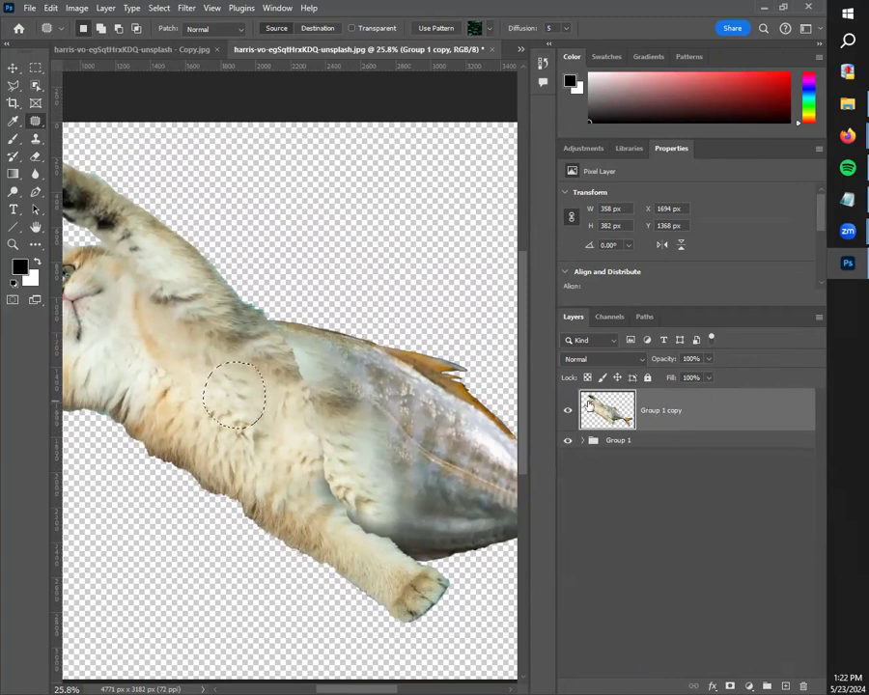
{"action": "left_click_drag", "start_coordinate": [237, 397], "coordinate": [438, 457]}
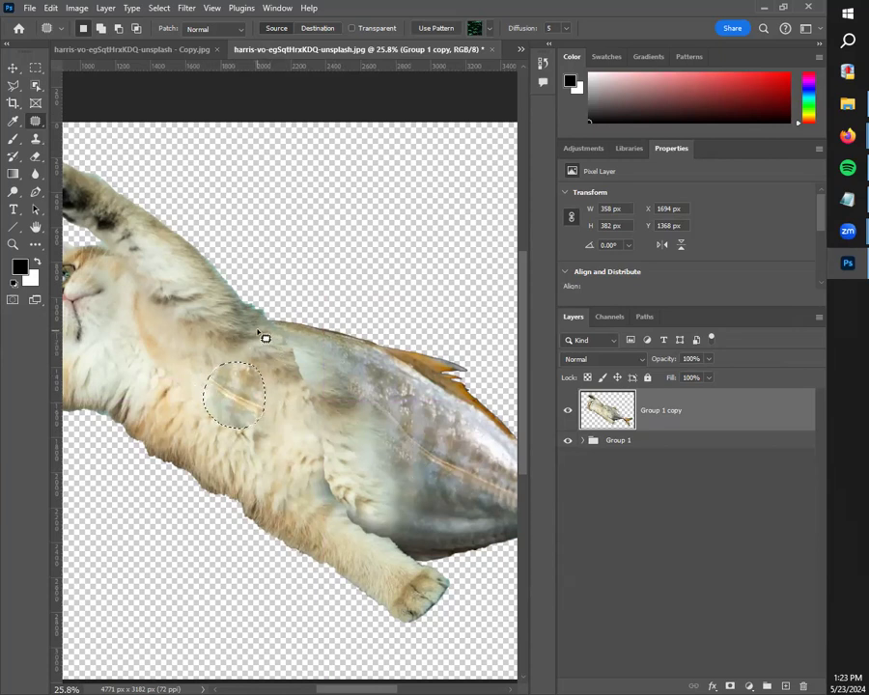
{"action": "key", "text": "ctrl+d"}
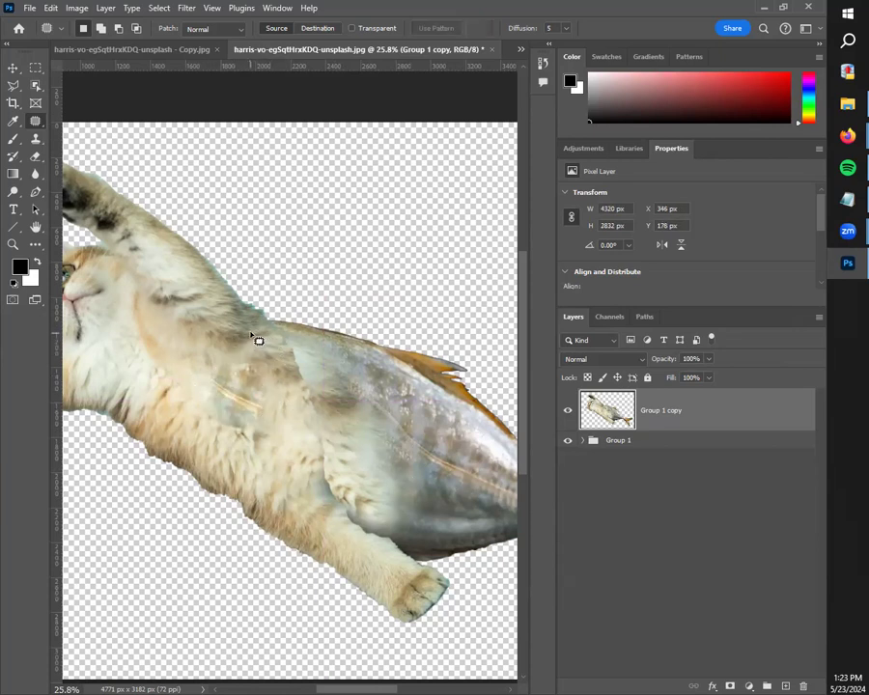
Outline a narrow strip about 372 by 897 px on the belly just before the seam and patch it with fish skin.
{"action": "mouse_move", "coordinate": [258, 337]}
{"action": "left_mouse_down"}
{"action": "mouse_move", "coordinate": [288, 404]}
{"action": "mouse_move", "coordinate": [300, 456]}
{"action": "mouse_move", "coordinate": [296, 488]}
{"action": "mouse_move", "coordinate": [265, 465]}
{"action": "mouse_move", "coordinate": [252, 333]}
{"action": "left_mouse_up"}
{"action": "left_click_drag", "start_coordinate": [265, 382], "coordinate": [359, 396]}
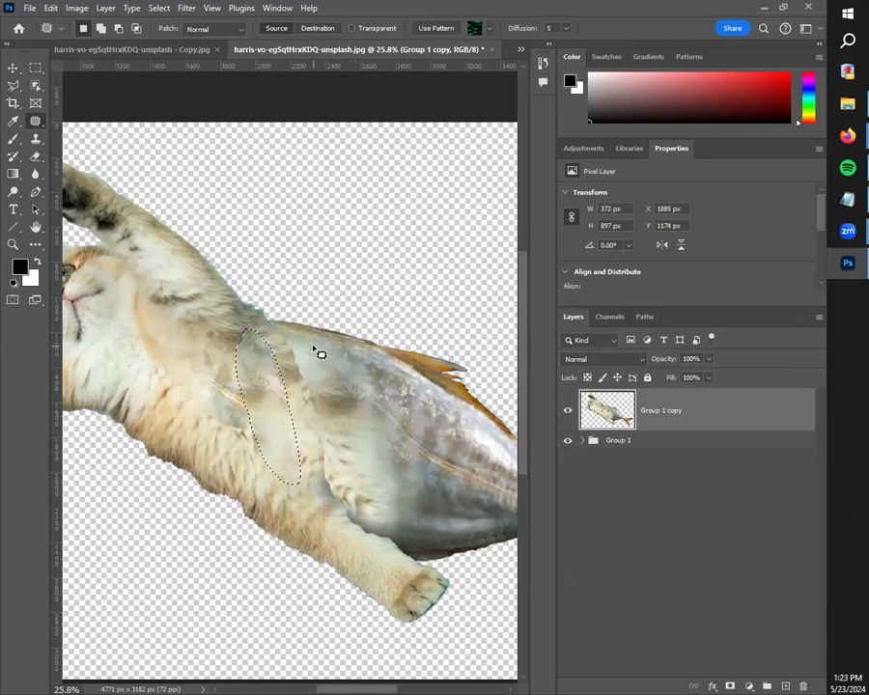
{"action": "left_click", "coordinate": [328, 357]}
Outline a strip about 299 by 705 px beyond the seam, patch it from the cat's belly, and clear the selection.
{"action": "mouse_move", "coordinate": [343, 349]}
{"action": "left_mouse_down"}
{"action": "mouse_move", "coordinate": [375, 395]}
{"action": "mouse_move", "coordinate": [383, 443]}
{"action": "mouse_move", "coordinate": [371, 474]}
{"action": "mouse_move", "coordinate": [345, 459]}
{"action": "mouse_move", "coordinate": [332, 412]}
{"action": "mouse_move", "coordinate": [347, 353]}
{"action": "left_mouse_up"}
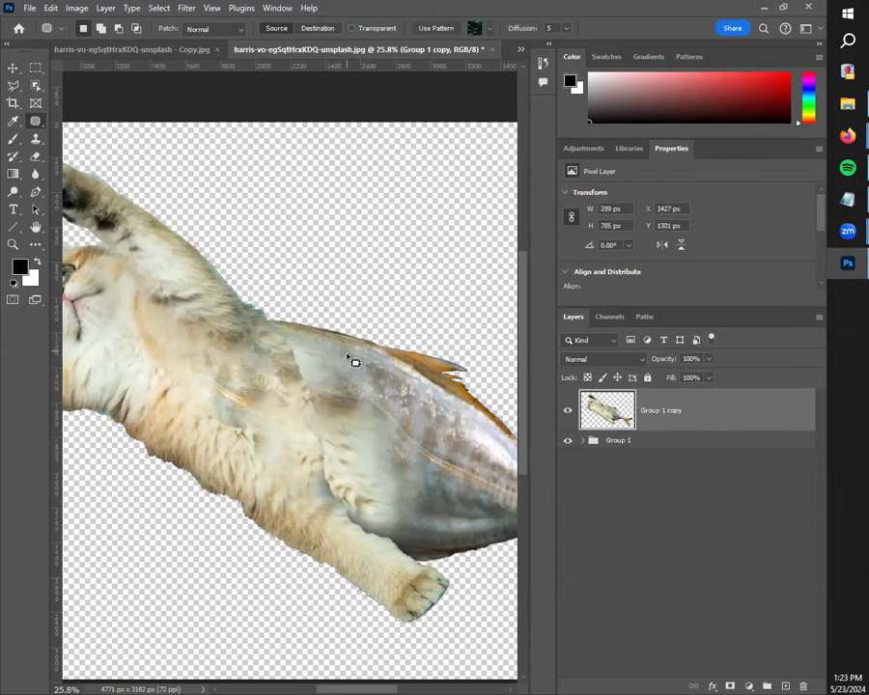
{"action": "left_click_drag", "start_coordinate": [356, 415], "coordinate": [218, 415]}
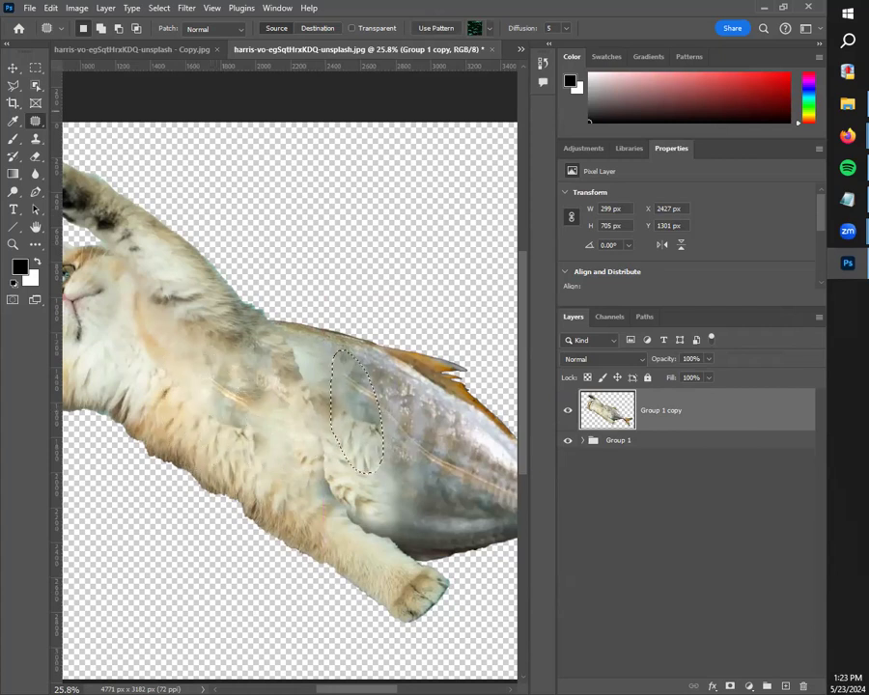
{"action": "left_click", "coordinate": [12, 70]}
{"action": "left_click", "coordinate": [294, 195]}
{"action": "key", "text": "ctrl+d"}
Set the blending mode of the Group 1 copy layer to Soft Light.
{"action": "left_click", "coordinate": [338, 413]}
{"action": "scroll", "coordinate": [289, 425], "scroll_direction": "down", "scroll_amount": 2}
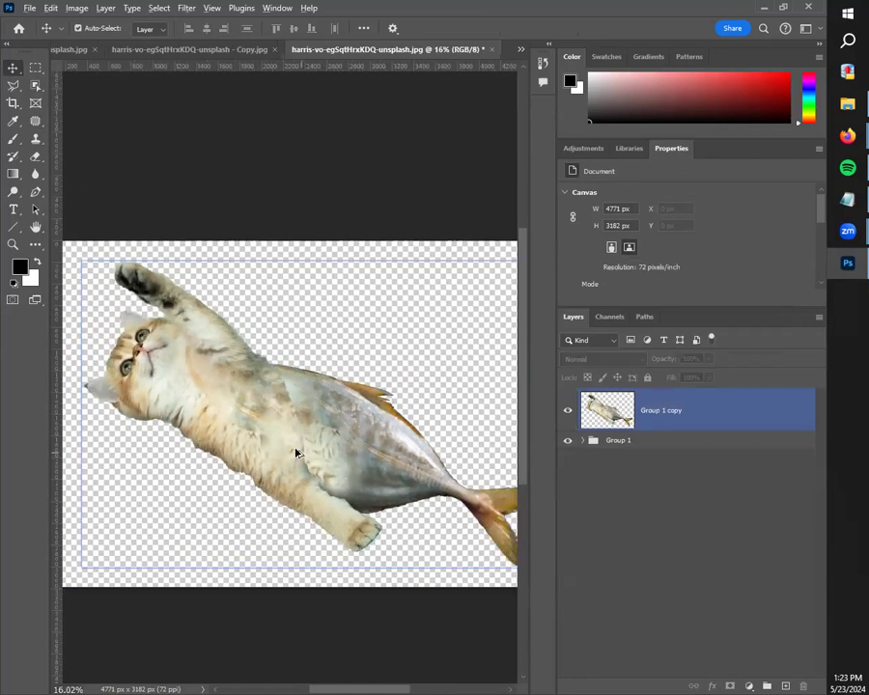
{"action": "scroll", "coordinate": [318, 451], "scroll_direction": "up", "scroll_amount": 4}
{"action": "scroll", "coordinate": [357, 454], "scroll_direction": "down", "scroll_amount": 3}
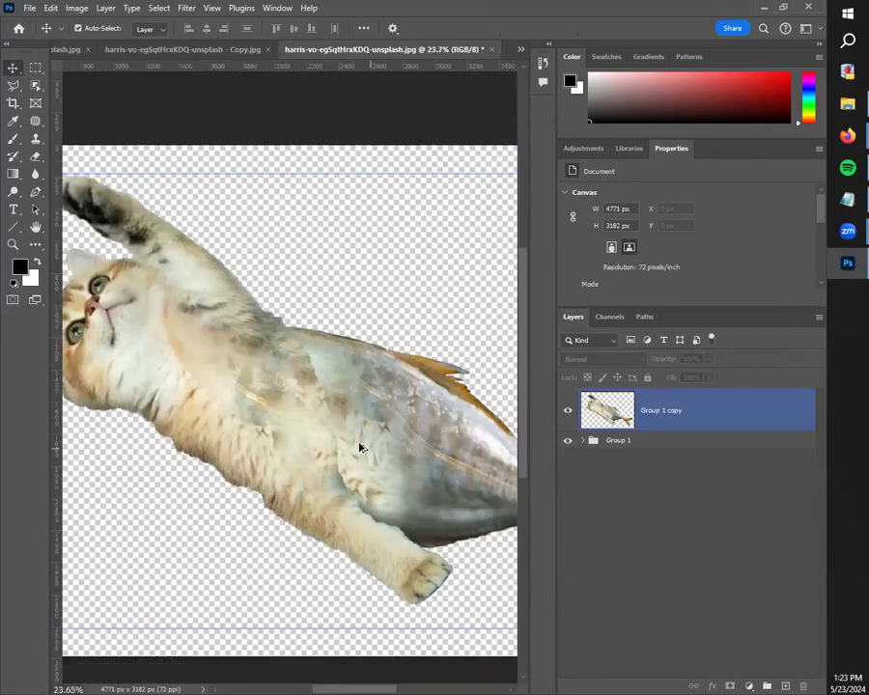
{"action": "scroll", "coordinate": [359, 447], "scroll_direction": "down", "scroll_amount": 1}
{"action": "left_click_drag", "start_coordinate": [388, 445], "coordinate": [355, 450]}
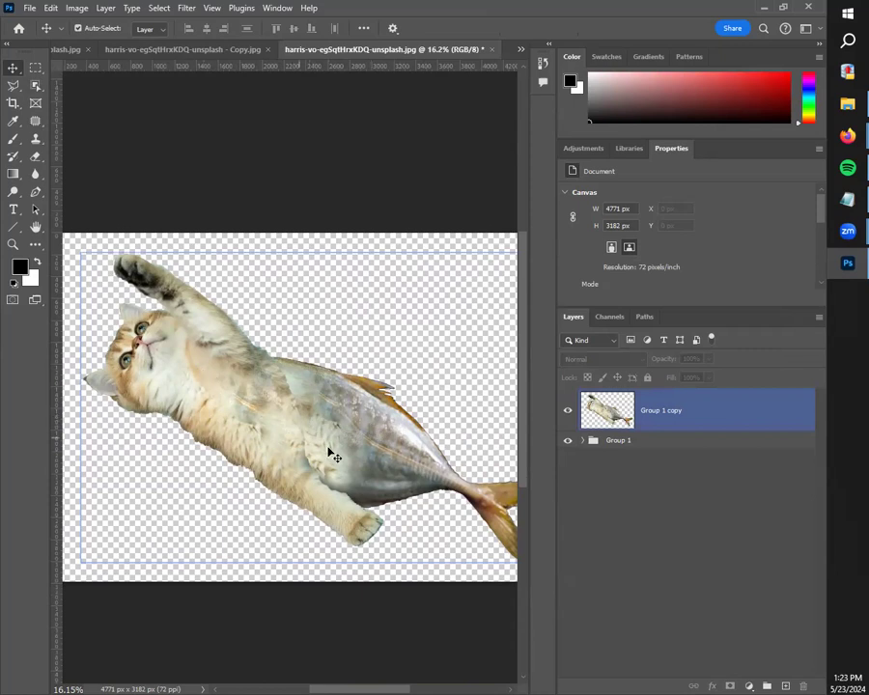
{"action": "left_click", "coordinate": [709, 420]}
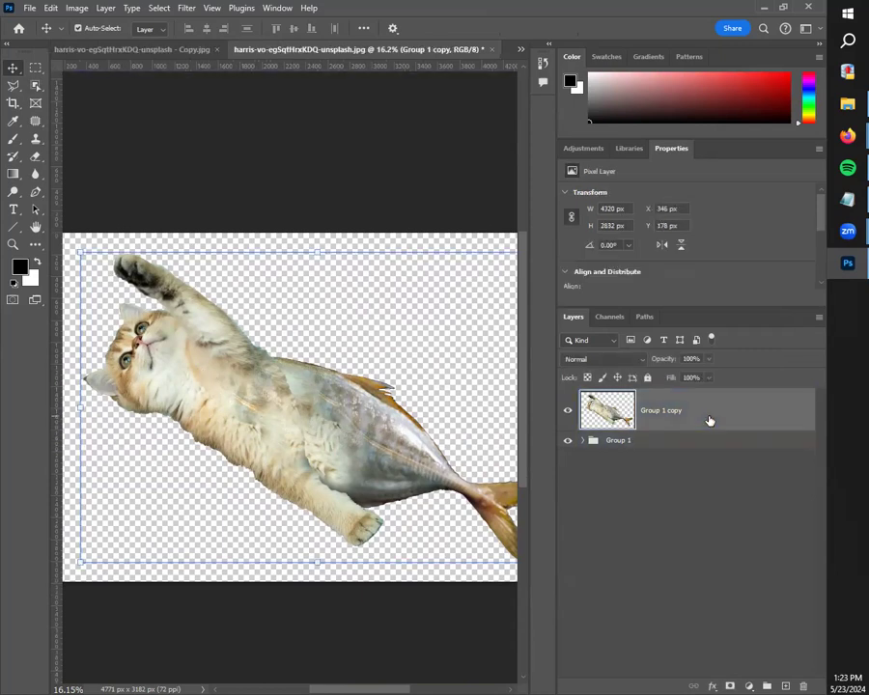
{"action": "left_click", "coordinate": [628, 363]}
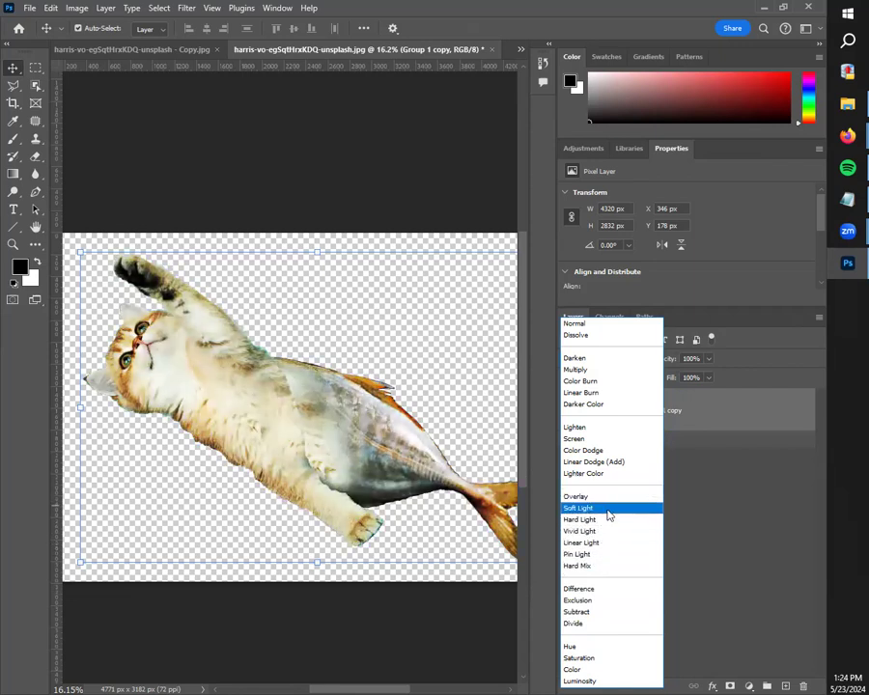
{"action": "left_click", "coordinate": [607, 509]}
{"action": "left_click", "coordinate": [725, 518]}
Lower the opacity of the Group 1 copy layer to about 64%.
{"action": "left_click", "coordinate": [673, 413]}
{"action": "left_click", "coordinate": [708, 361]}
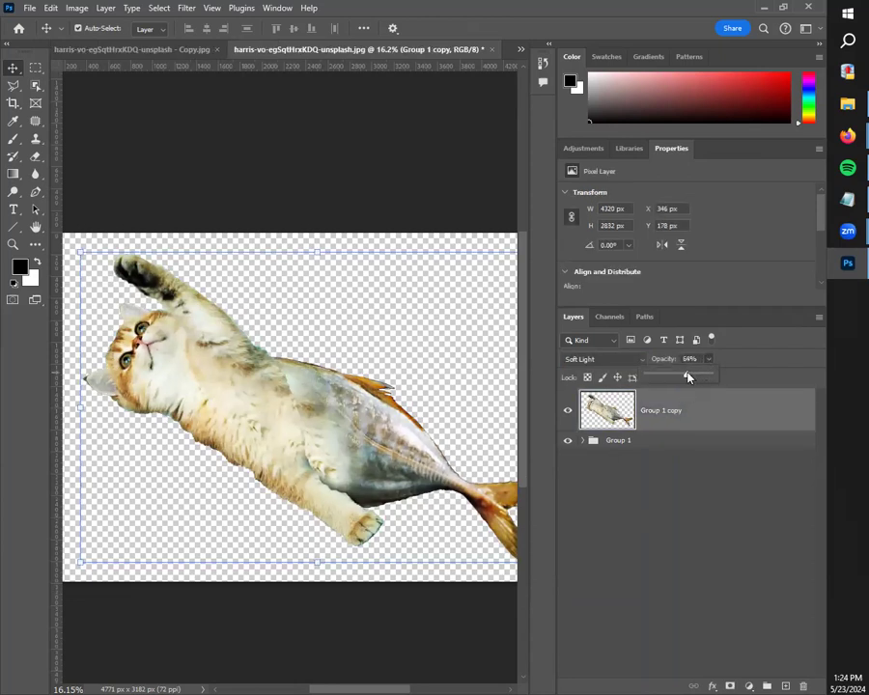
{"action": "left_click", "coordinate": [720, 552]}
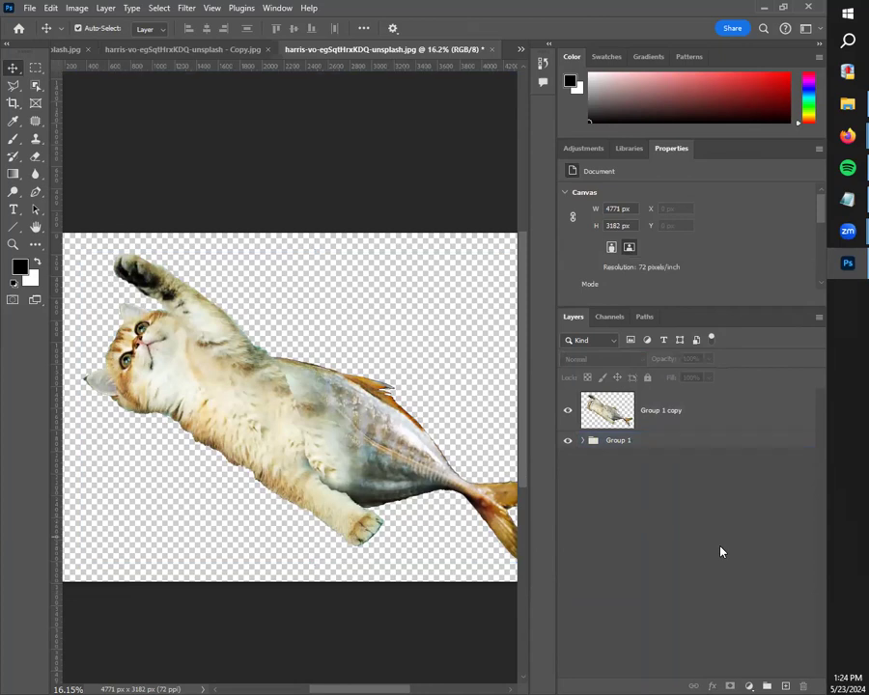
Review the whole creature and expand Group 1 to show the cat and fish layers with their masks.
{"action": "left_click", "coordinate": [380, 438]}
{"action": "scroll", "coordinate": [379, 437], "scroll_direction": "down", "scroll_amount": 3}
{"action": "left_click", "coordinate": [406, 541]}
{"action": "left_click_drag", "start_coordinate": [389, 579], "coordinate": [353, 577]}
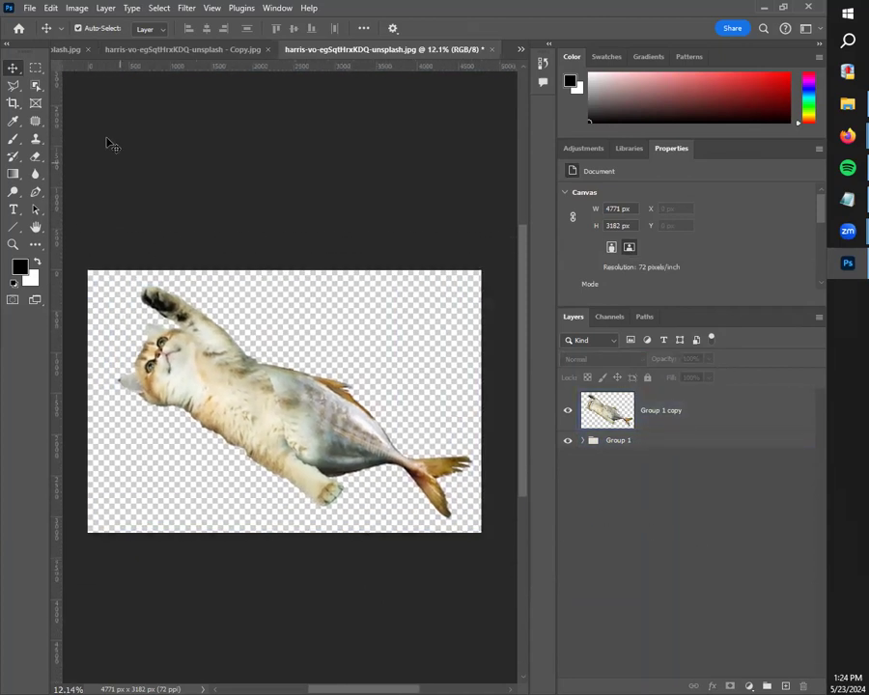
{"action": "left_click", "coordinate": [36, 120]}
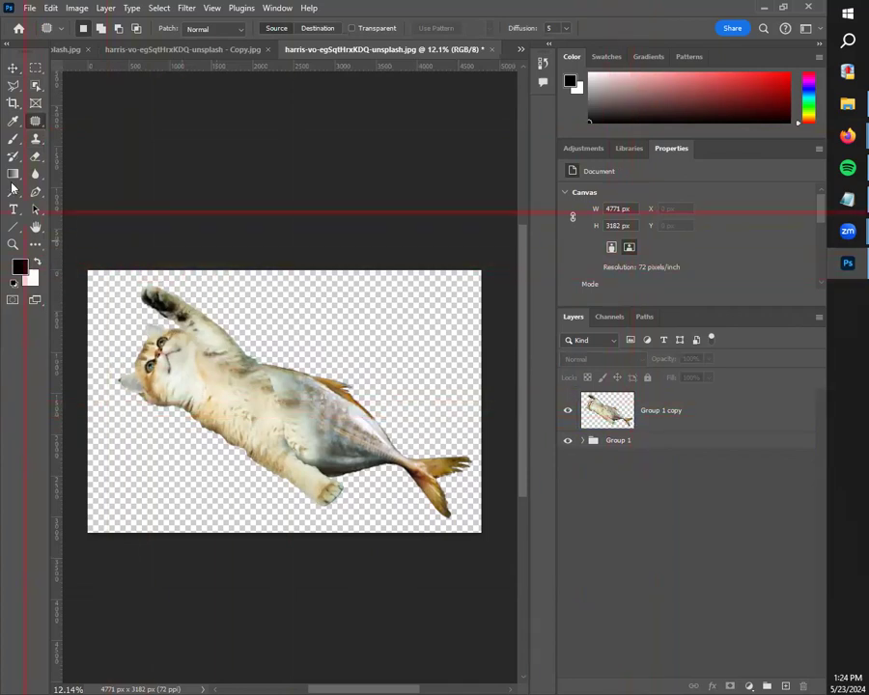
{"action": "left_click", "coordinate": [36, 138]}
{"action": "left_click", "coordinate": [588, 442]}
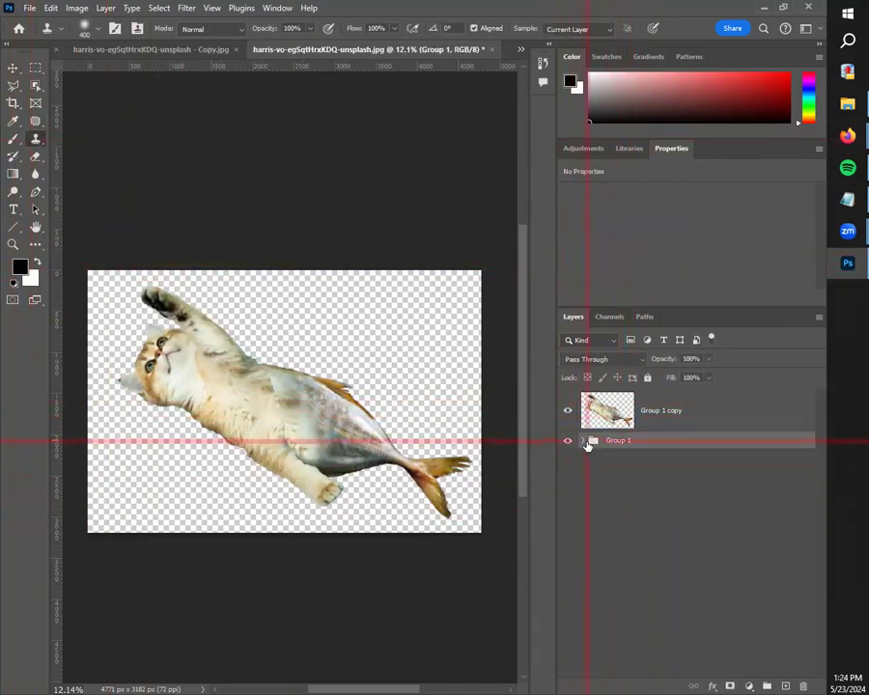
{"action": "left_click", "coordinate": [582, 440]}
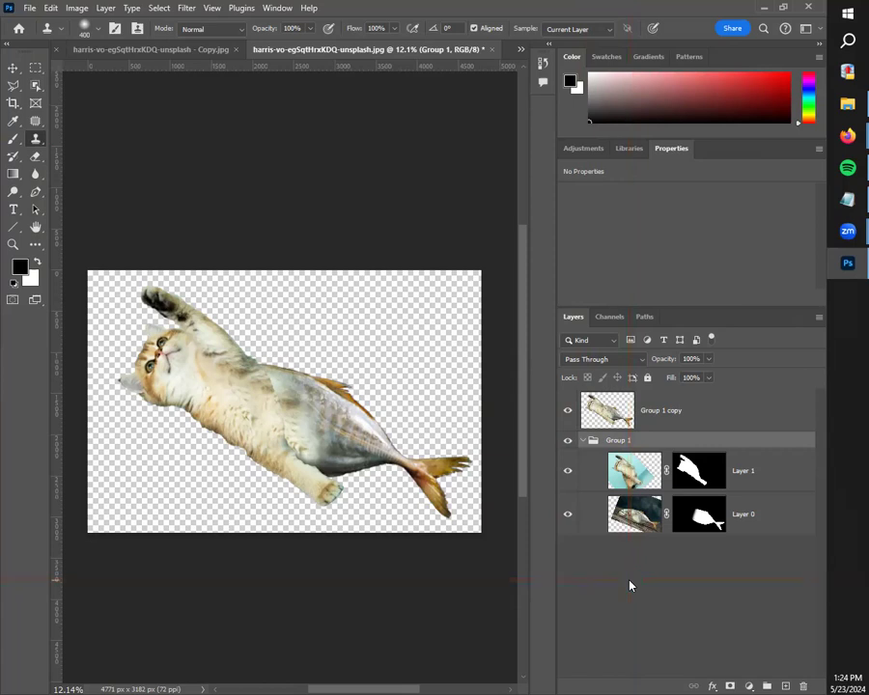
Compare the creature with Group 1 copy hidden and shown, and narrow the side panels to enlarge the canvas area.
{"action": "left_click", "coordinate": [567, 409]}
{"action": "left_click", "coordinate": [565, 412]}
{"action": "left_click_drag", "start_coordinate": [555, 390], "coordinate": [619, 392]}
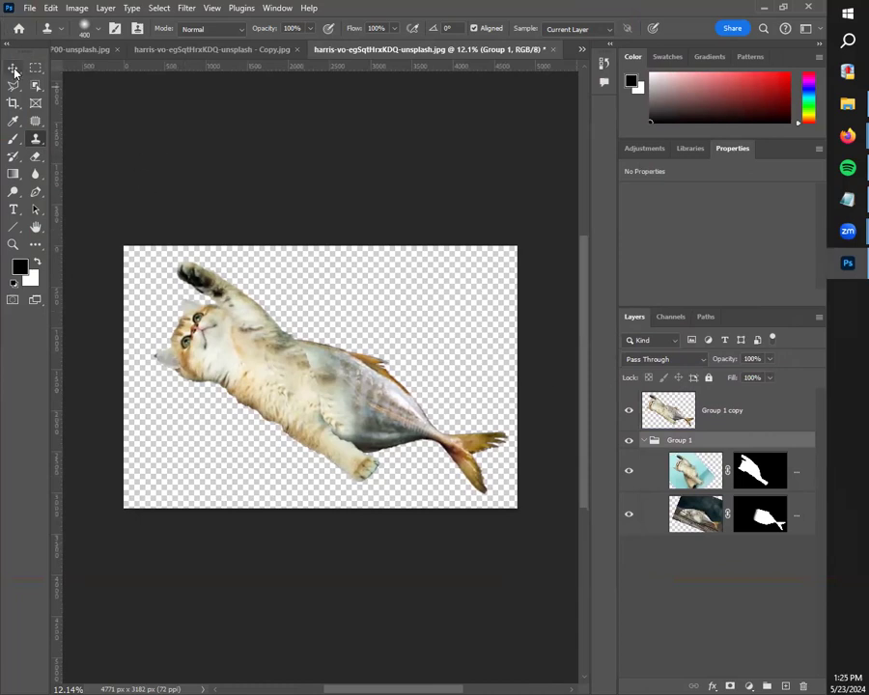
{"action": "left_click", "coordinate": [12, 67]}
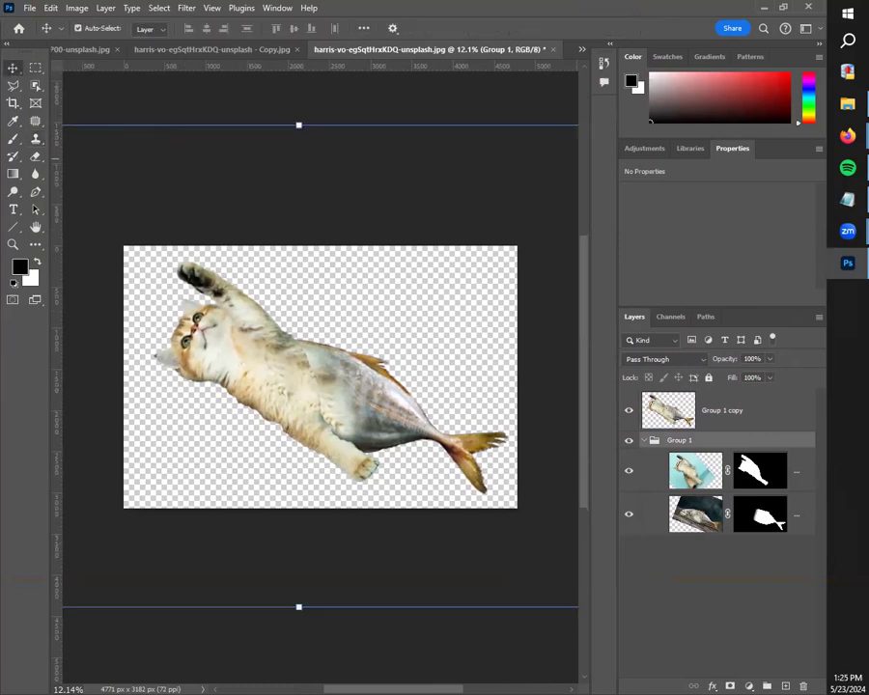
Save the document as a Photoshop PSD in the porj8.4 folder under the suggested name, with Maximize Compatibility on.
{"action": "key", "text": "ctrl+shift+s"}
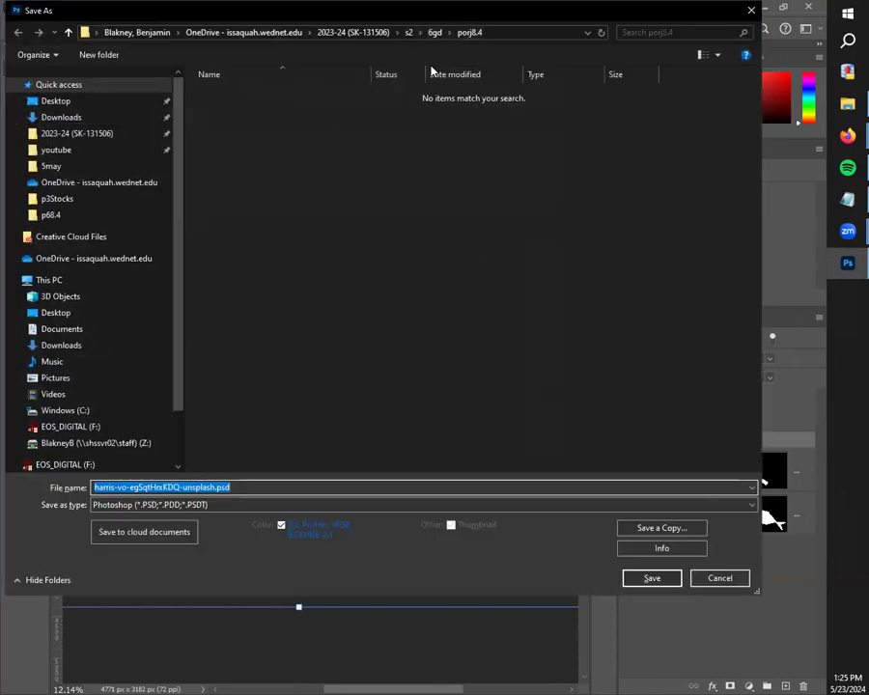
{"action": "left_click", "coordinate": [188, 504]}
{"action": "left_click", "coordinate": [188, 515]}
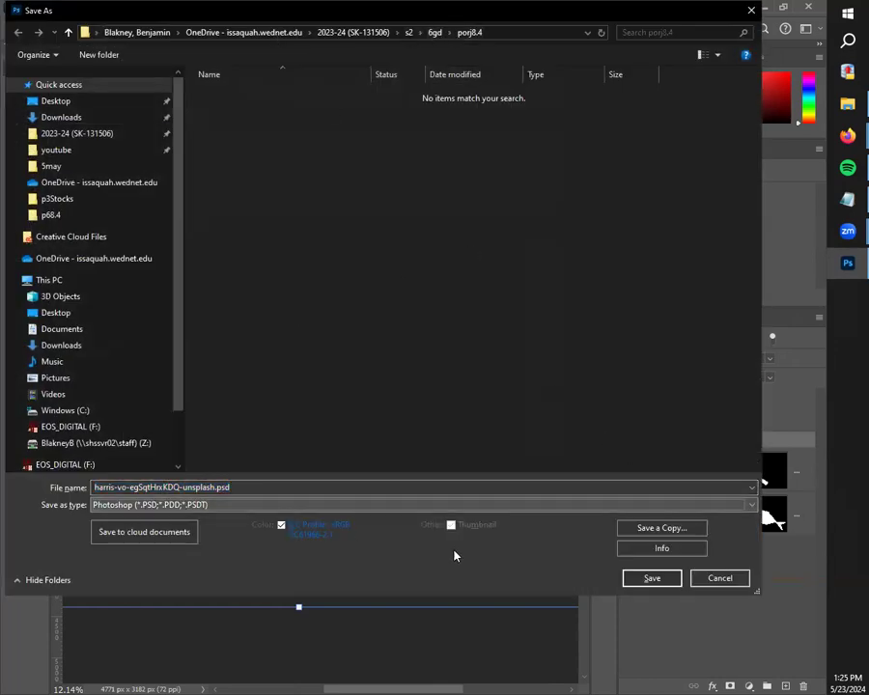
{"action": "left_click", "coordinate": [651, 579]}
{"action": "left_click", "coordinate": [458, 538]}
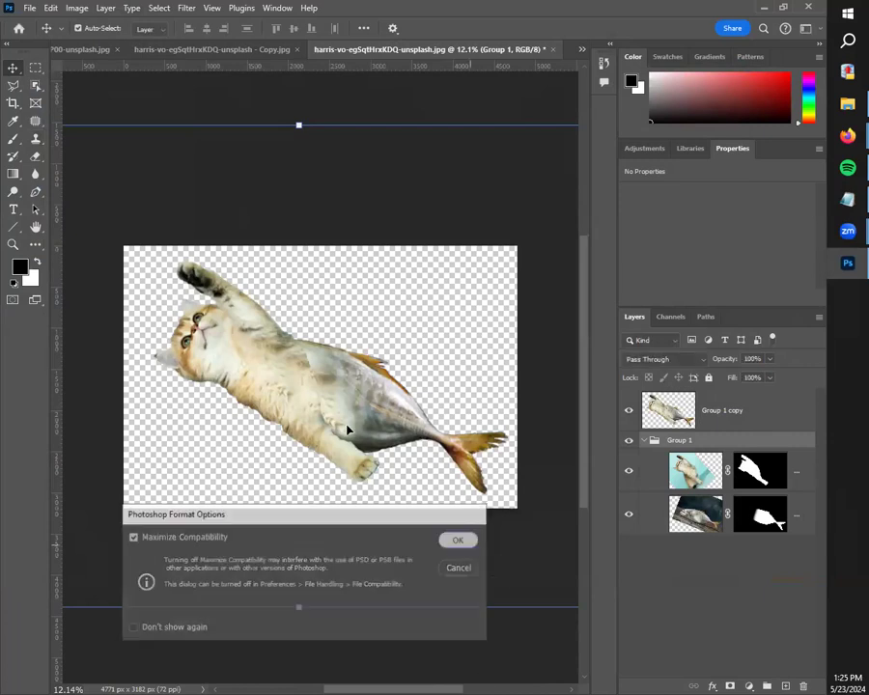
Quick-export the creature as a PNG under the suggested name into the porj8.4 folder inside s2 > 6gd.
{"action": "left_click", "coordinate": [30, 8]}
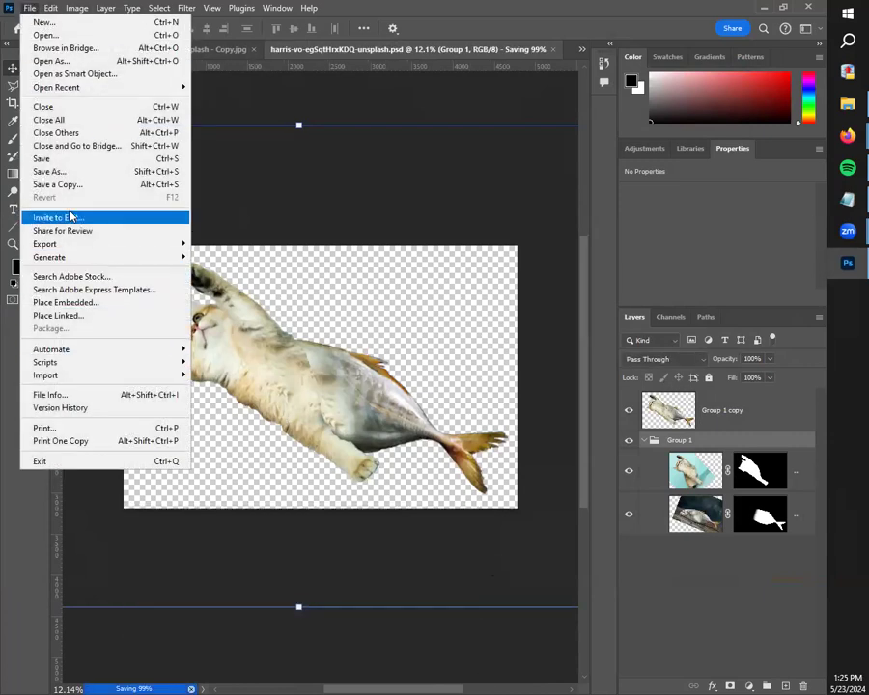
{"action": "mouse_move", "coordinate": [92, 243]}
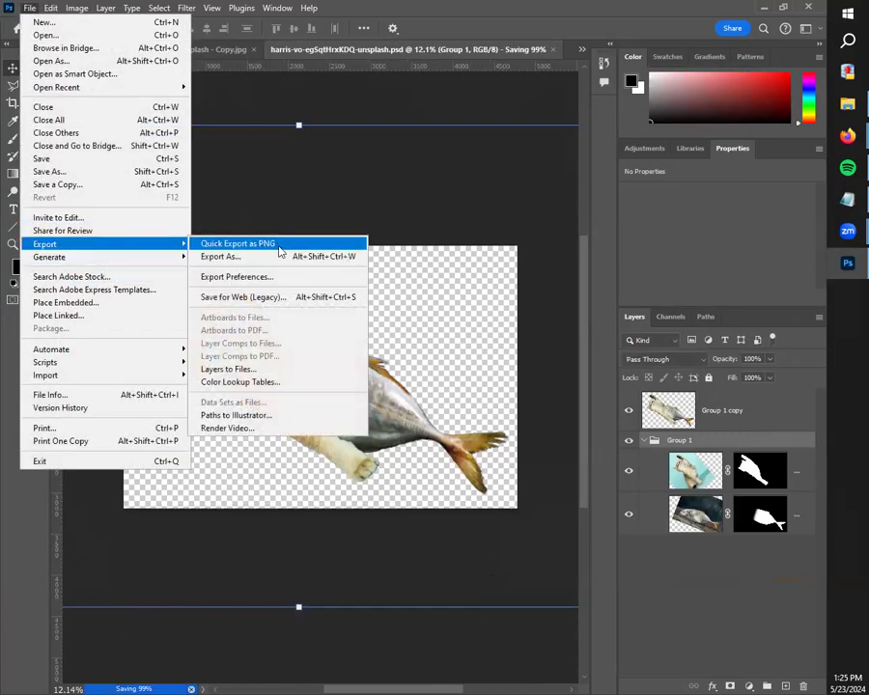
{"action": "left_click", "coordinate": [280, 245]}
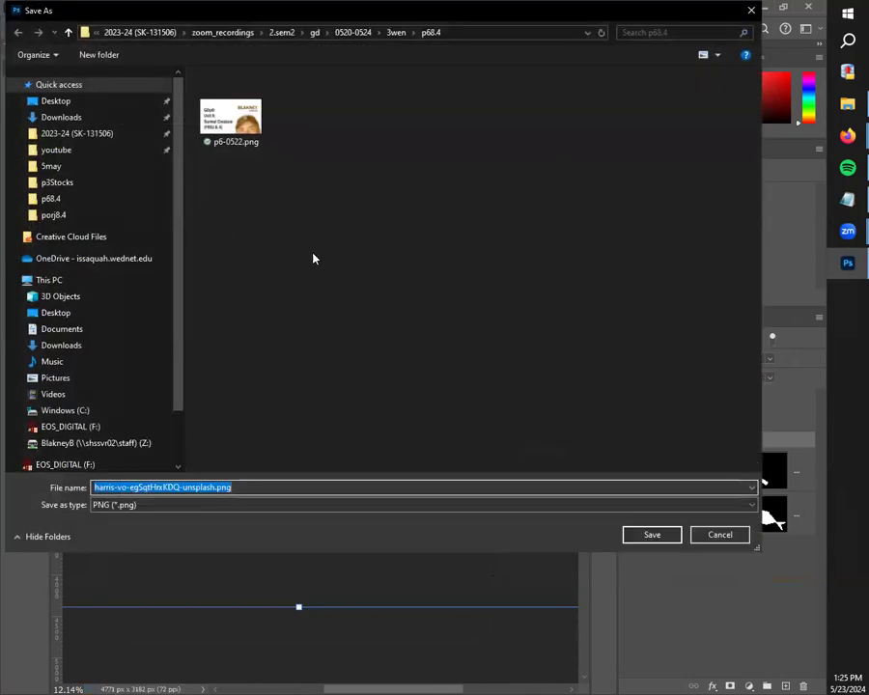
{"action": "left_click", "coordinate": [223, 32]}
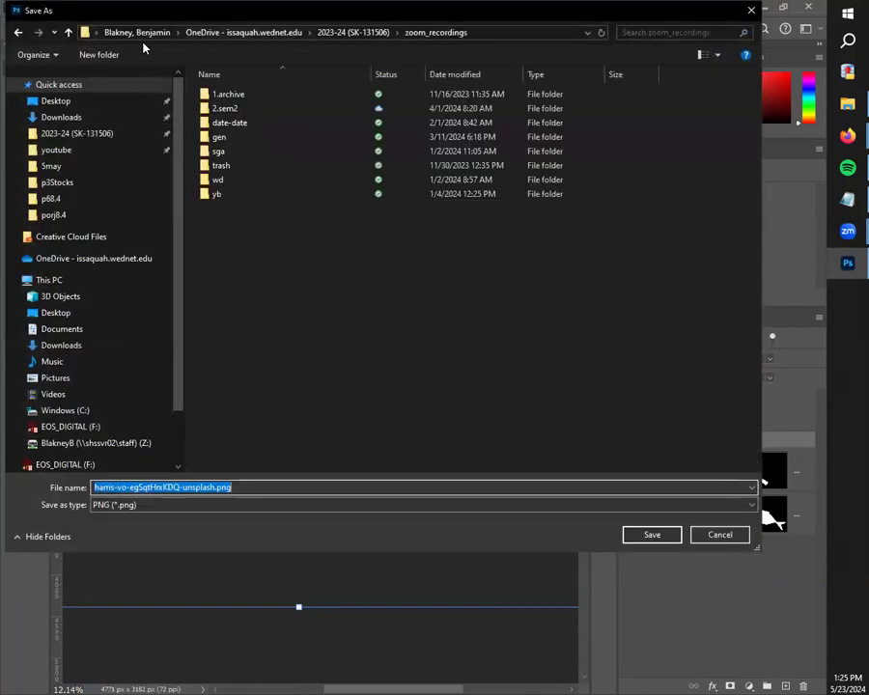
{"action": "left_click", "coordinate": [355, 32]}
{"action": "double_click", "coordinate": [232, 137]}
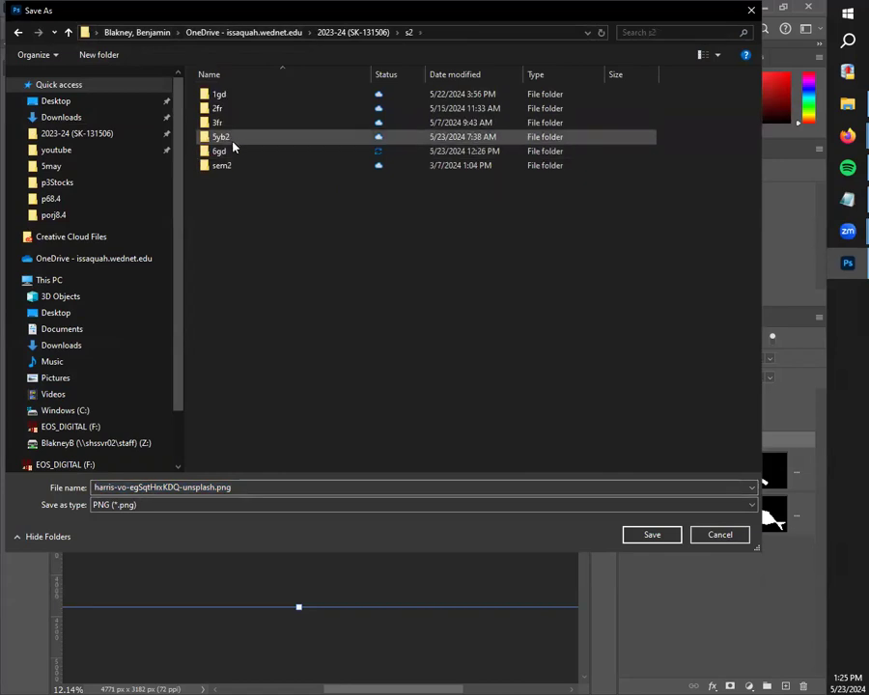
{"action": "double_click", "coordinate": [235, 153]}
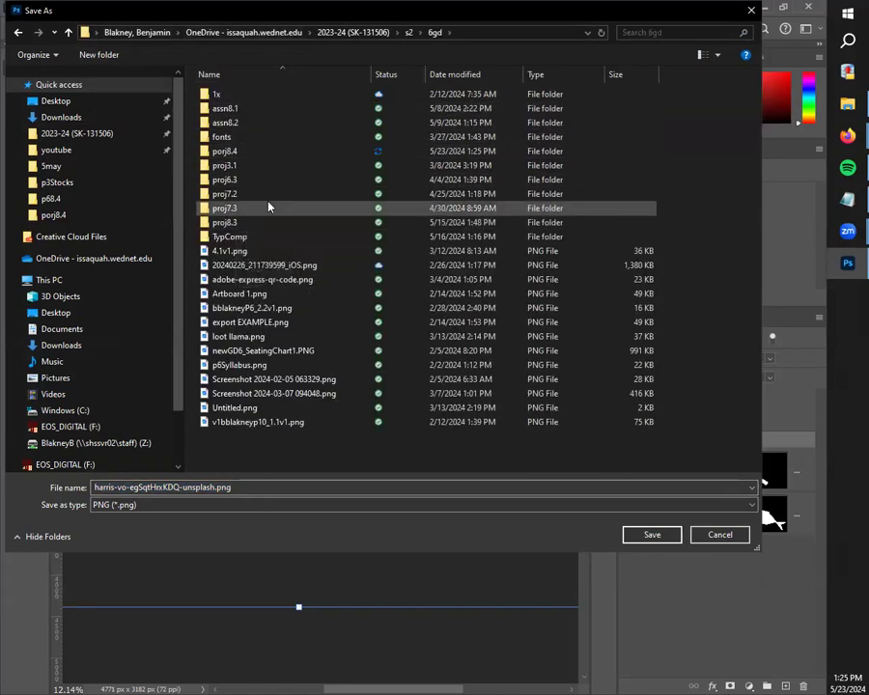
{"action": "double_click", "coordinate": [244, 151]}
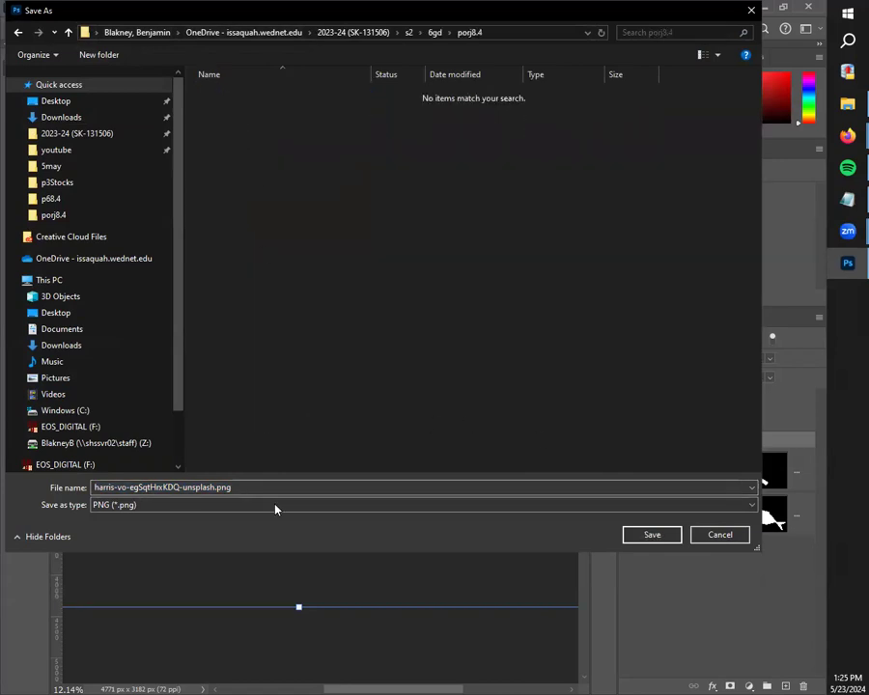
{"action": "left_click", "coordinate": [652, 534]}
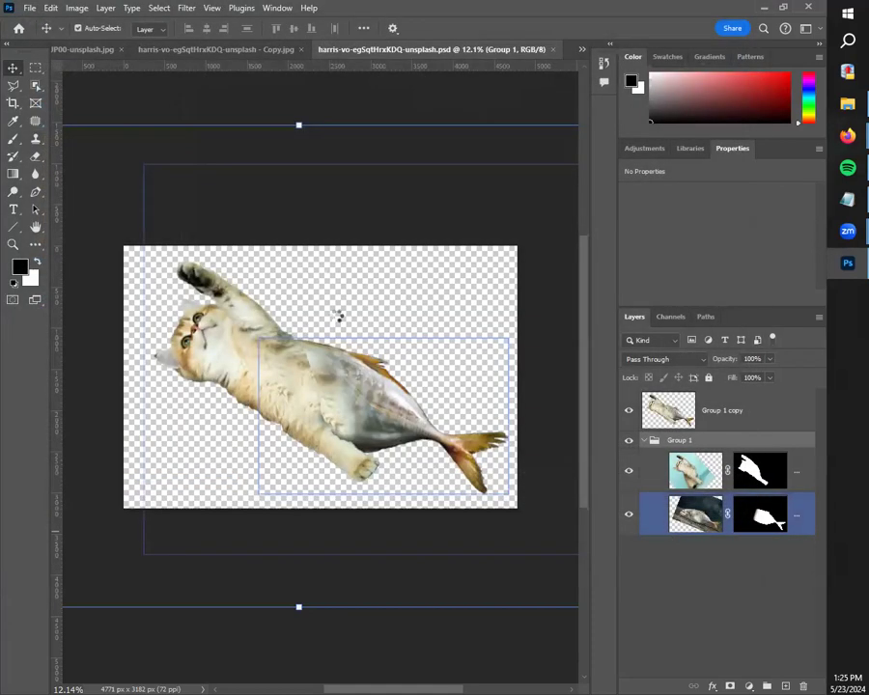
{"action": "left_click", "coordinate": [337, 314]}
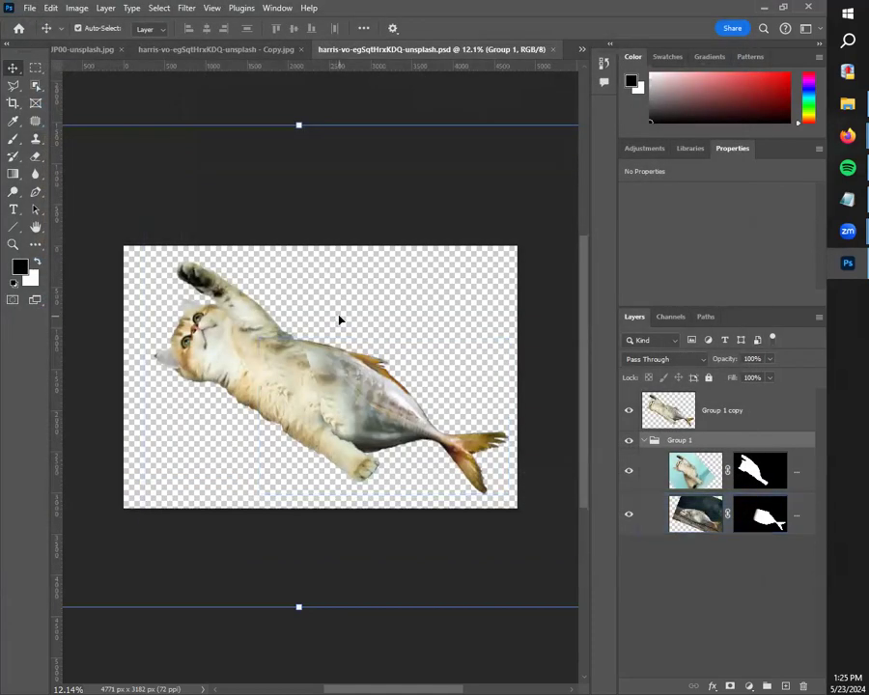